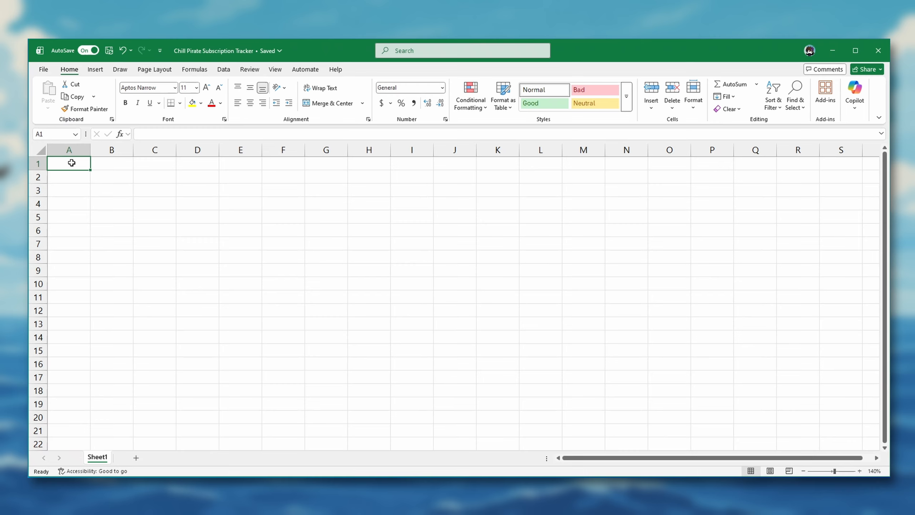
Step: Enter the title Subscription Tracker in cell A1
type("Sub")
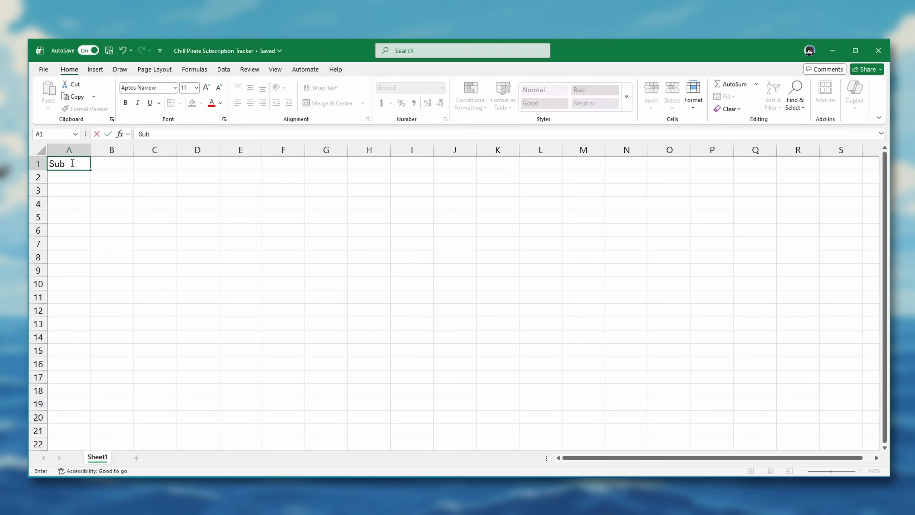
type("scription Tracker")
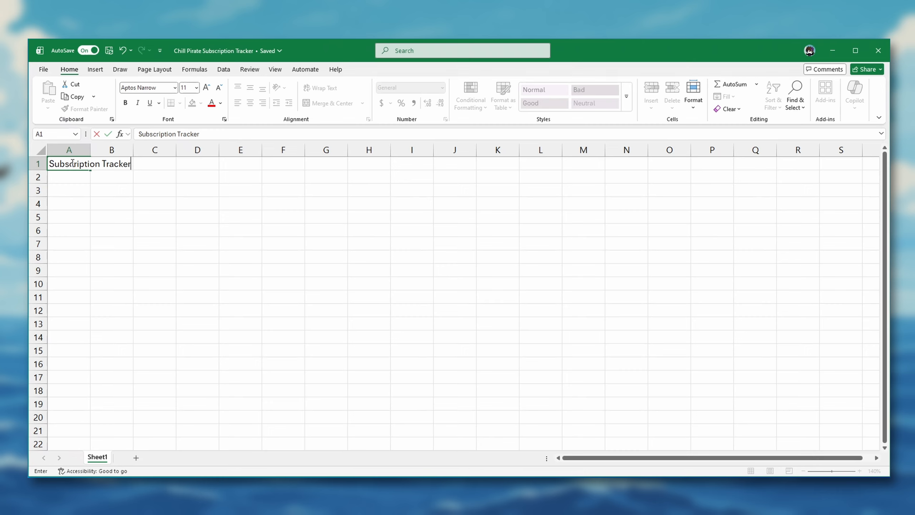
key("Return")
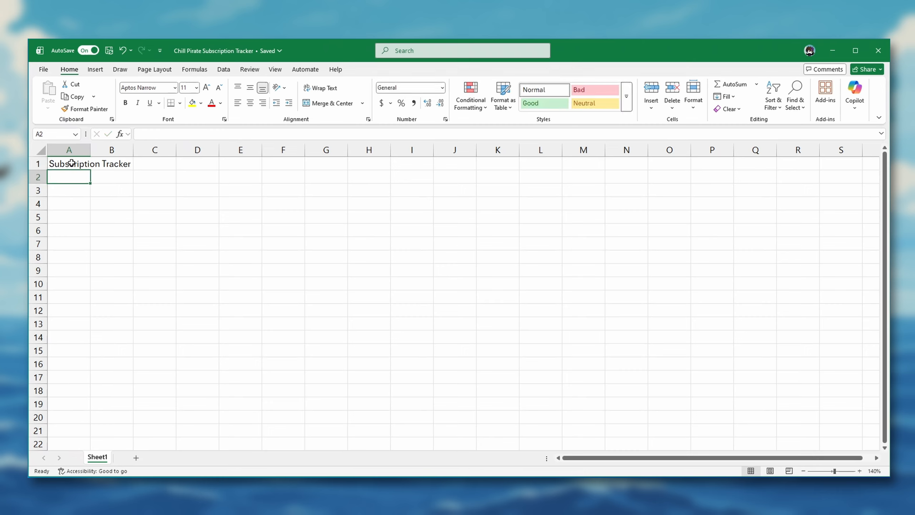
Step: Enter the column headers Service Name, Category, Monthly Cost, Billing Cycle and Active across cells A4 to E4
key("Return")
key("Return")
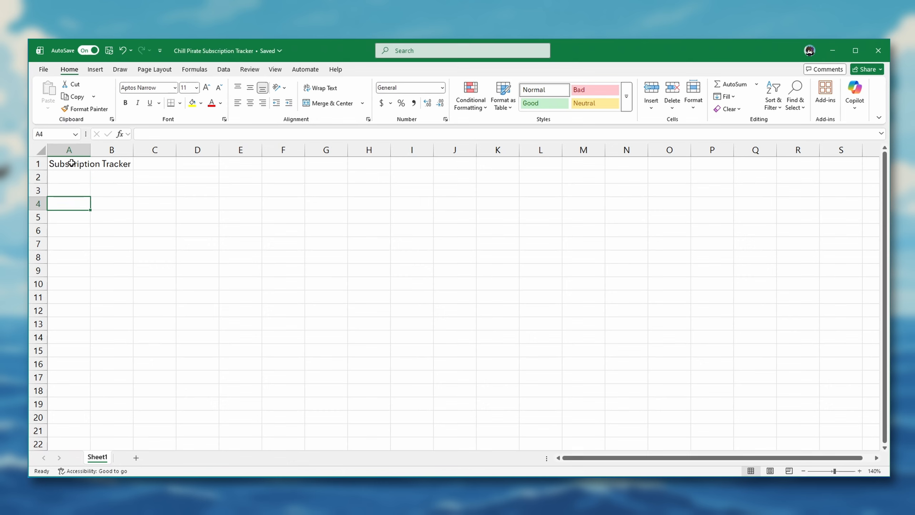
type("Service Name")
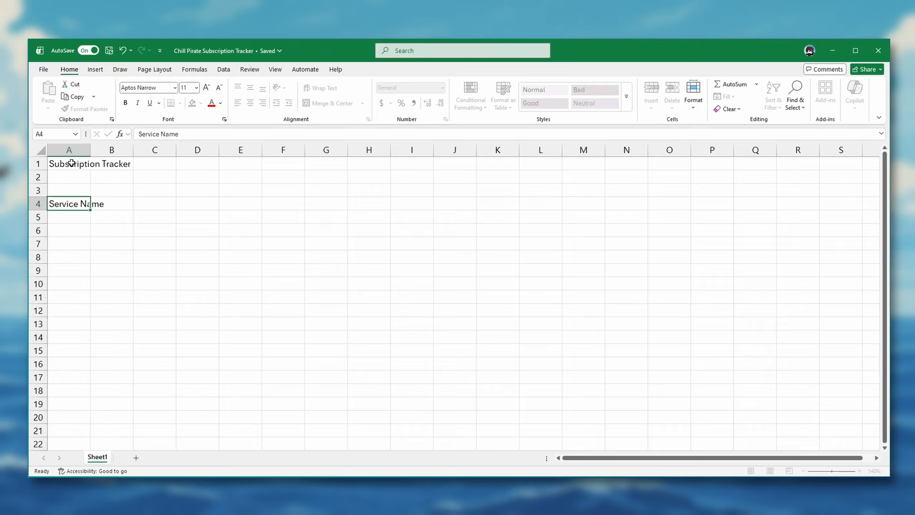
key("Tab")
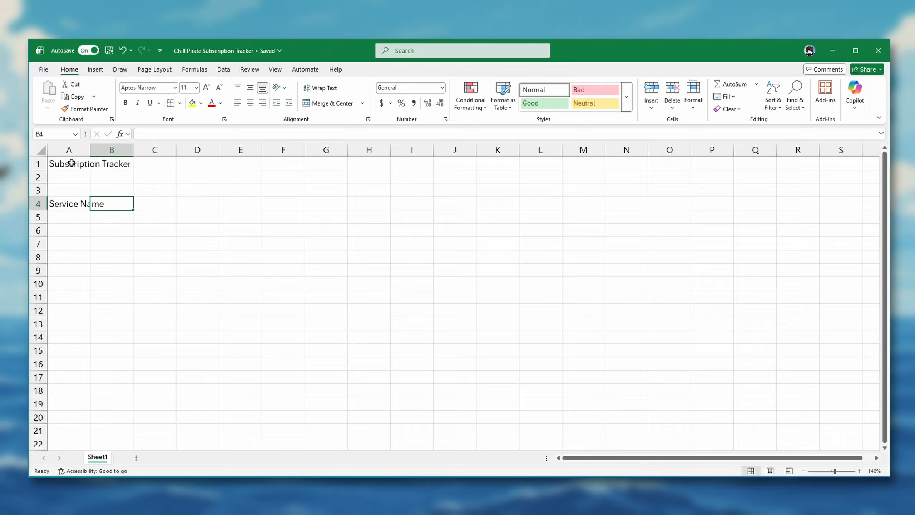
type("Category")
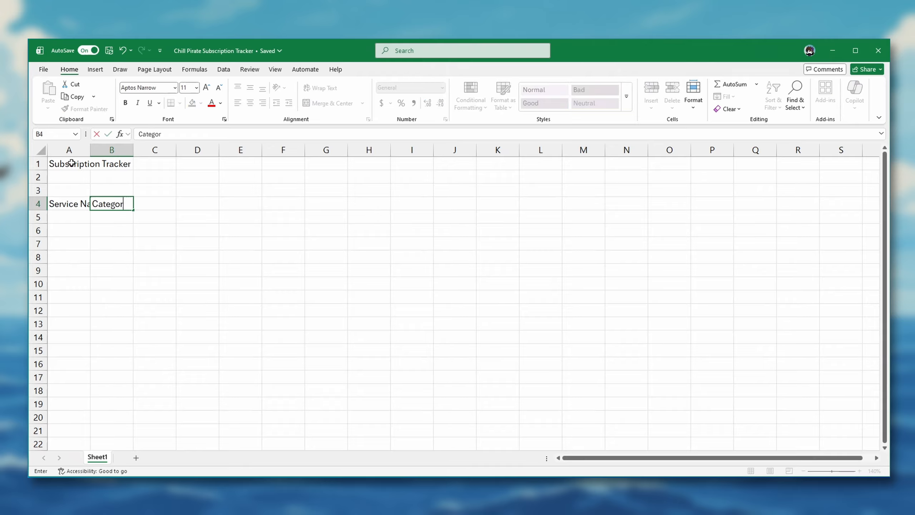
key("Tab")
type("Month")
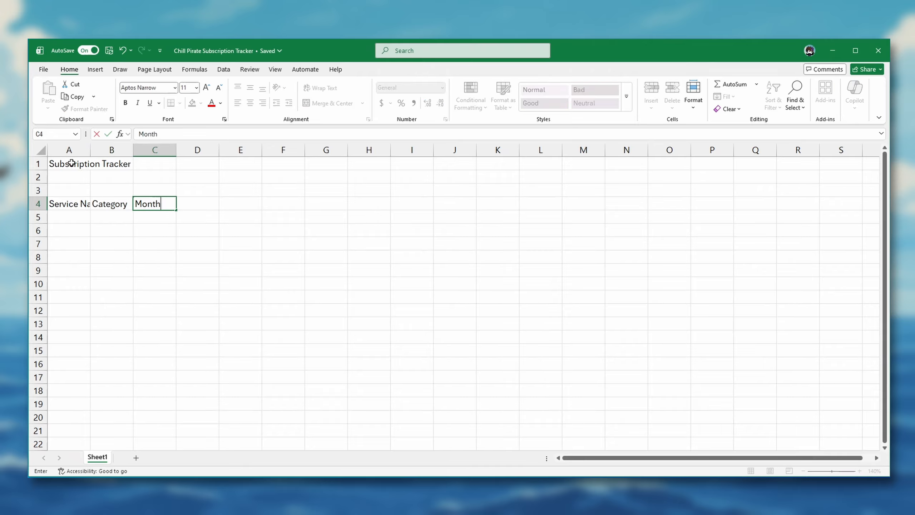
type("ly Cost")
key("Tab")
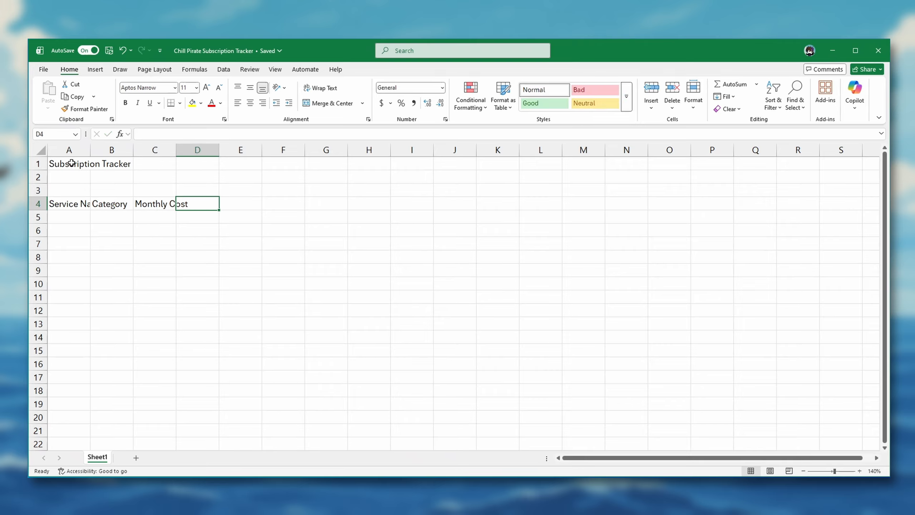
type("Bill")
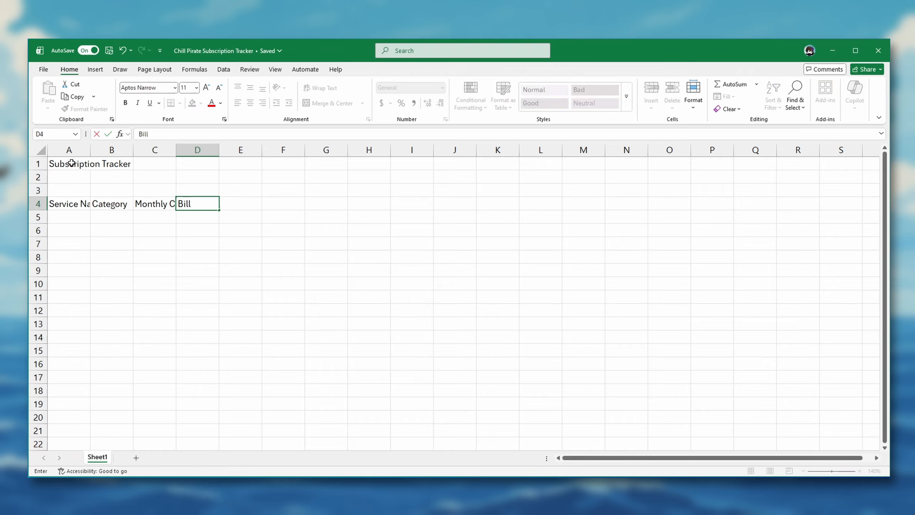
type("ing Cycle")
key("Tab")
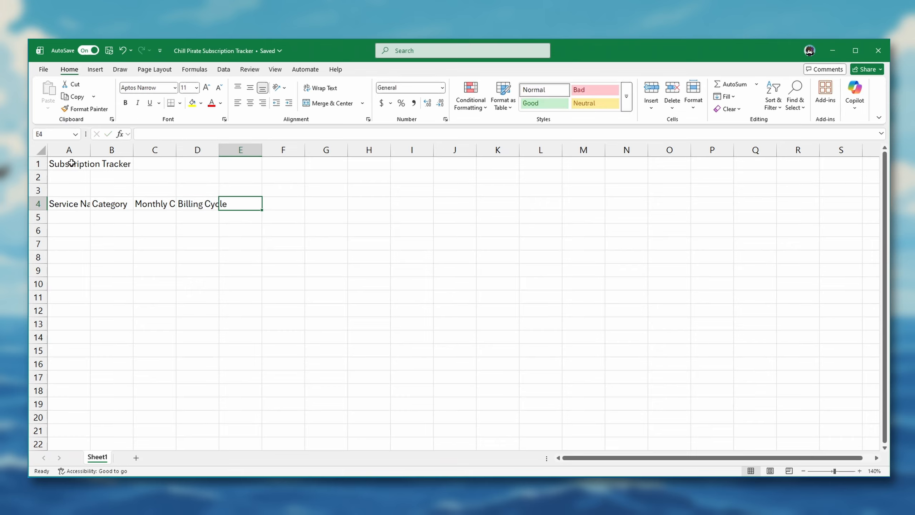
type("Ac")
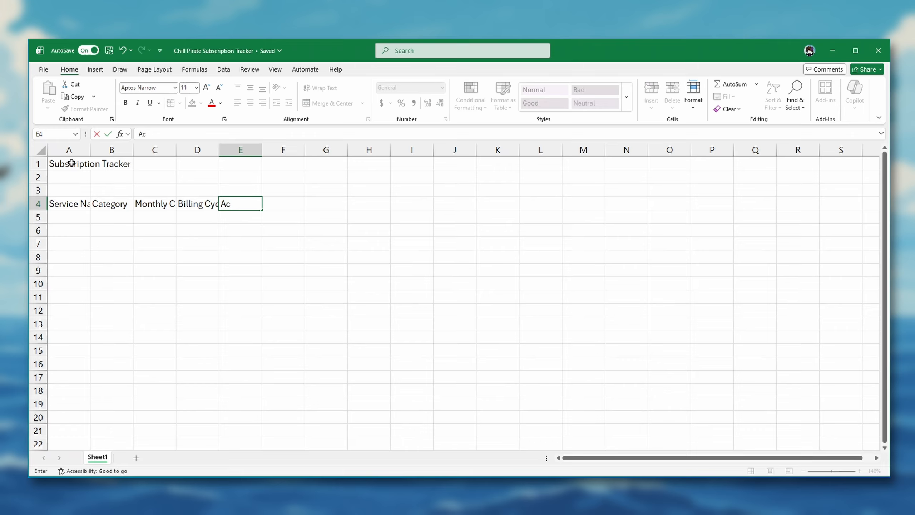
type("tive")
key("Return")
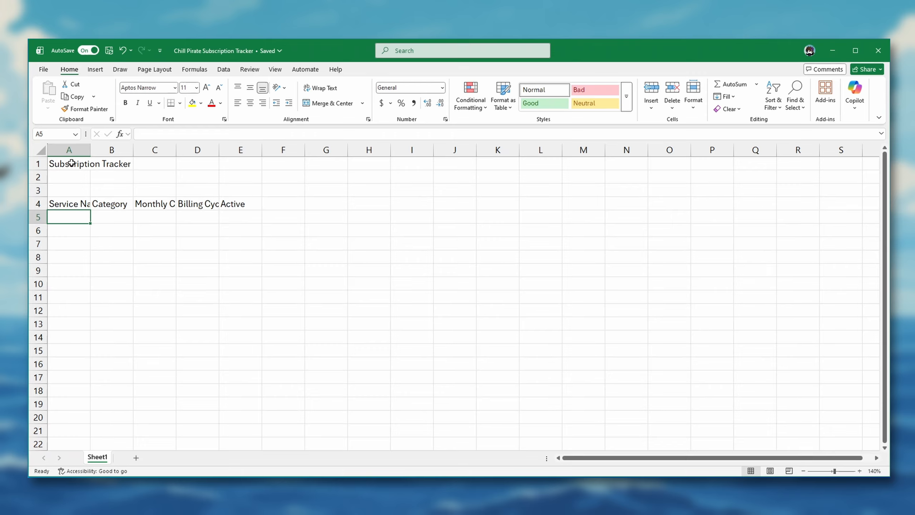
Step: Fill row 5 with the Netflix subscription: category Streaming, cost 15.99, billing cycle Monthly, active Yes
type("Netflix")
key("Tab")
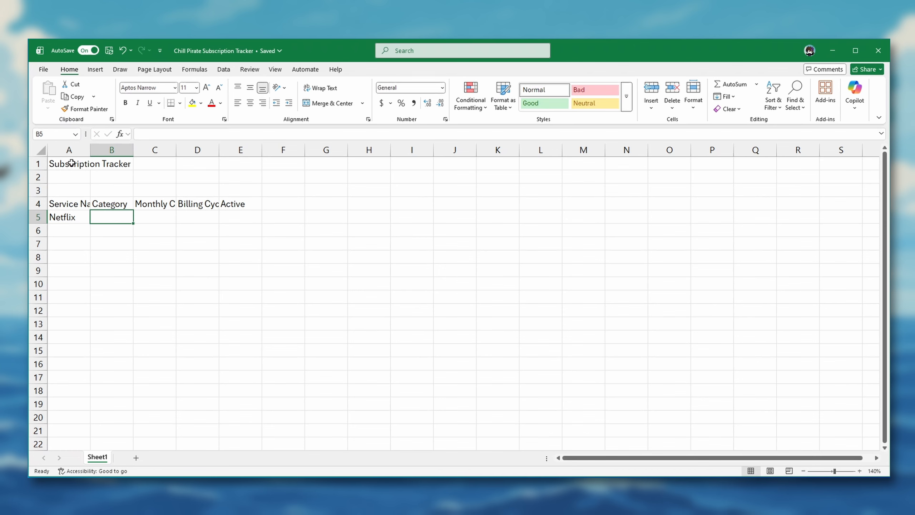
type("Streaming")
key("Tab")
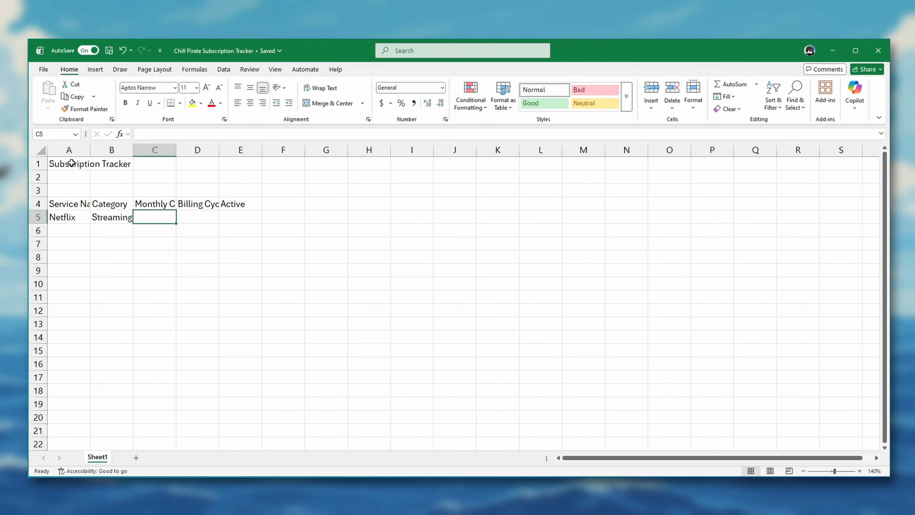
type("15.99")
key("Tab")
type("Monthly")
key("Tab")
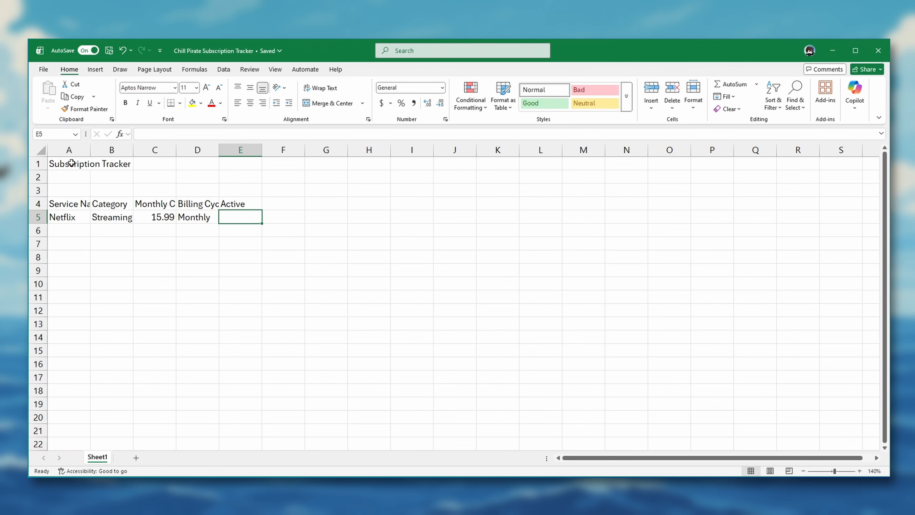
type("Yes")
key("Return")
Step: Fill row 6 with the Spotify subscription: category Music, cost 12.99, billing cycle Monthly, active Yes
type("Spotify")
key("Tab")
type("Music")
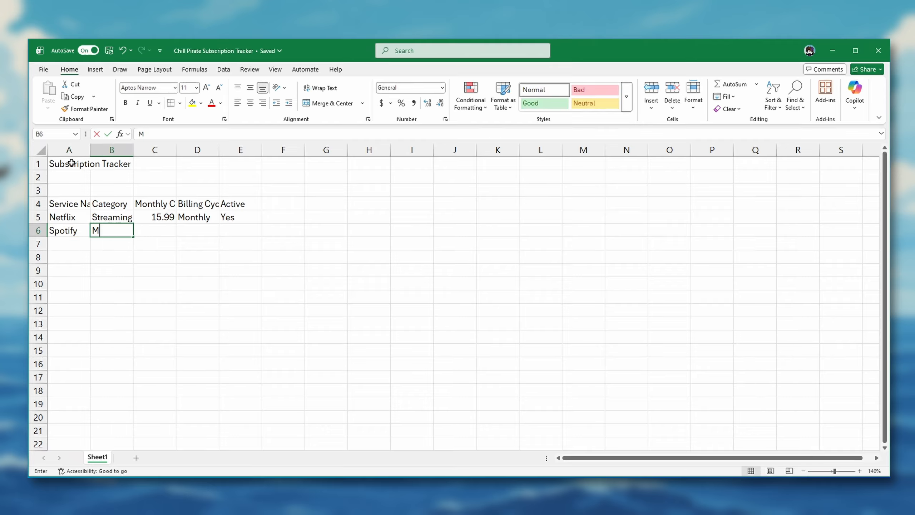
key("Tab")
type("12.99")
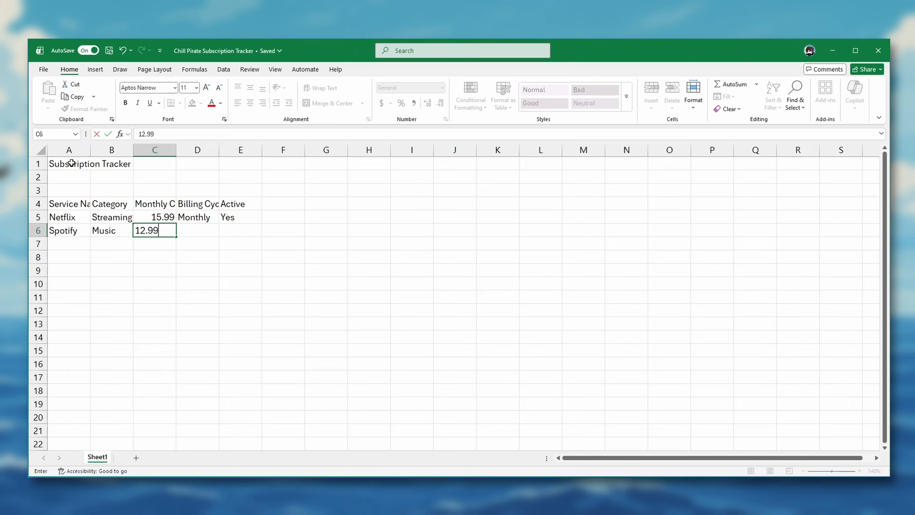
key("Tab")
type("Monthly")
key("Tab")
type("Yes")
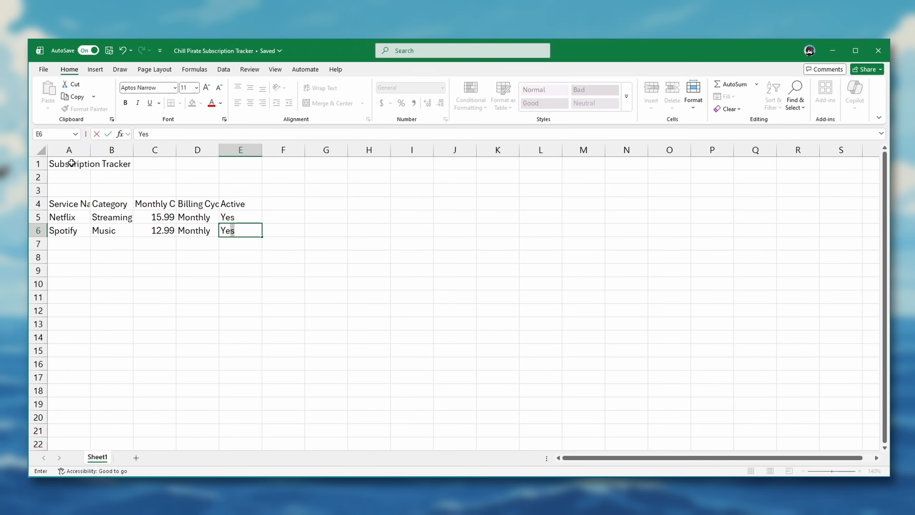
key("Return")
Step: Fill row 7 with the iCloud subscription: category Storage, cost 2.99, billing cycle Monthly, active Yes
type("iCloud")
key("Tab")
type("Storage")
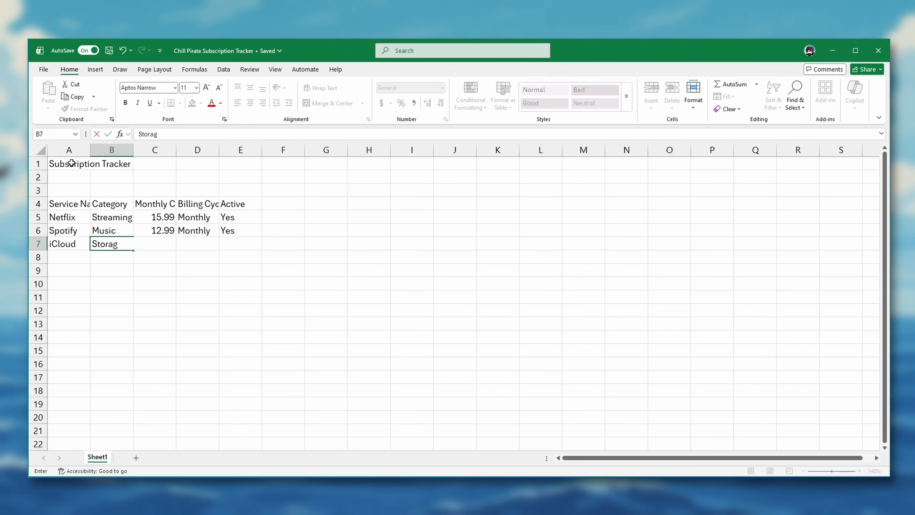
key("Tab")
type("2.99")
key("Tab")
type("Monthly")
key("Tab")
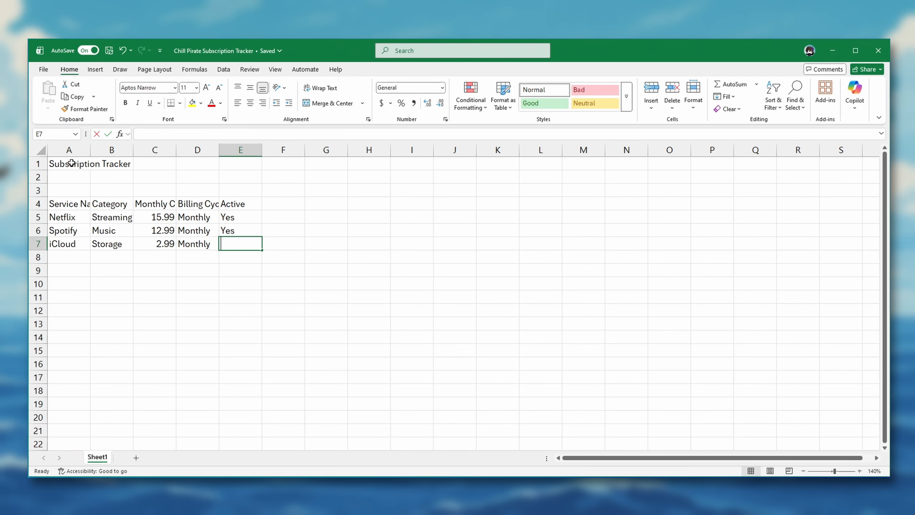
type("Yes")
key("Return")
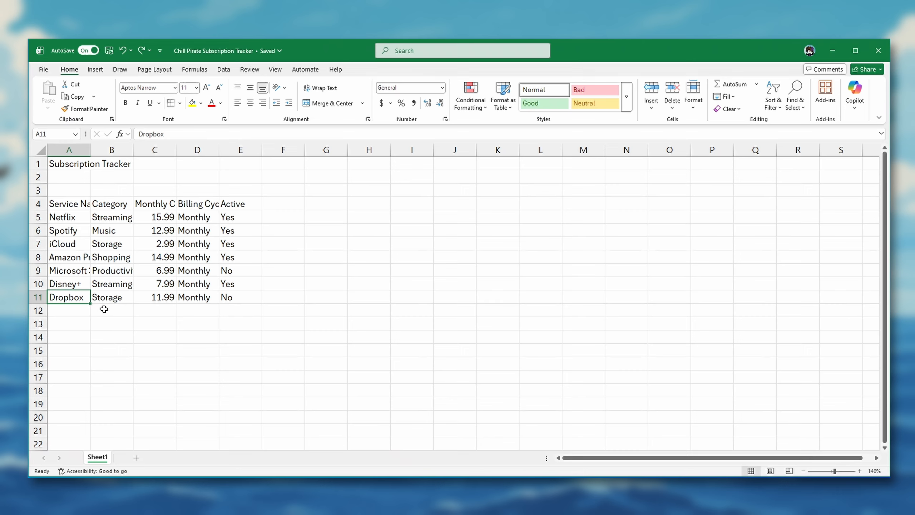
Step: Convert the subscription data in A4:E11 into a table with headers
left_click(95, 69)
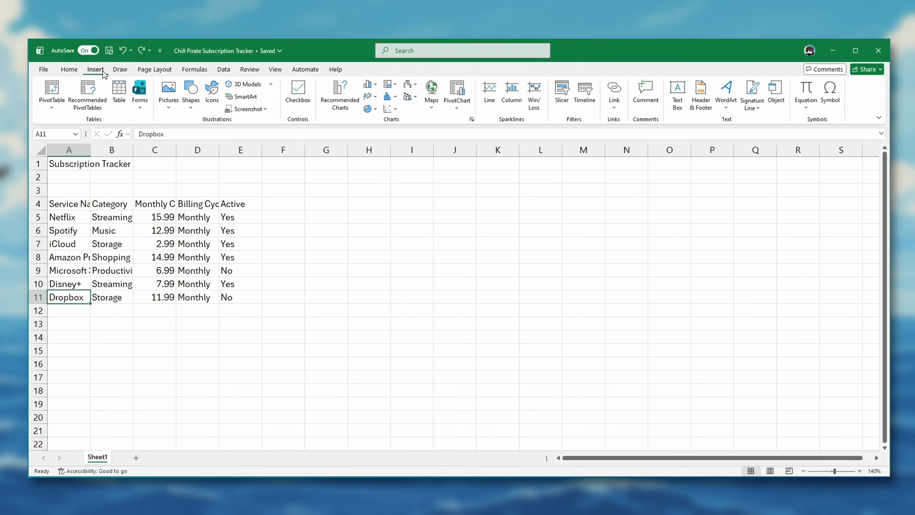
left_click(120, 95)
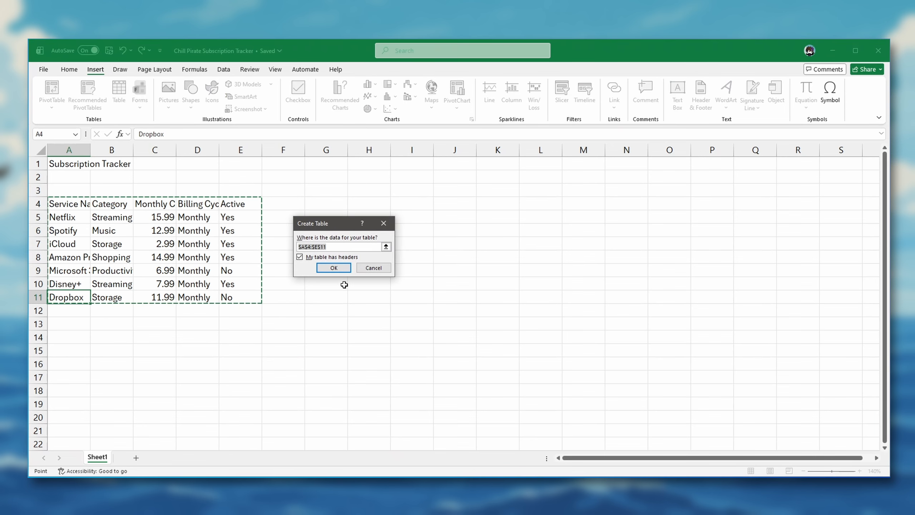
left_click(333, 267)
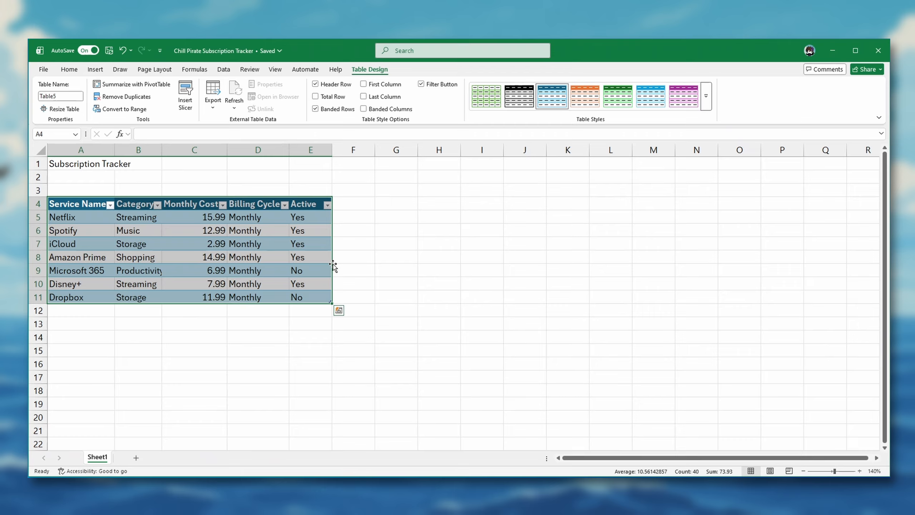
Step: Apply the dollar Accounting format to the Monthly Cost column, C4:C11, and widen the Category column to fit its text
left_click(192, 198)
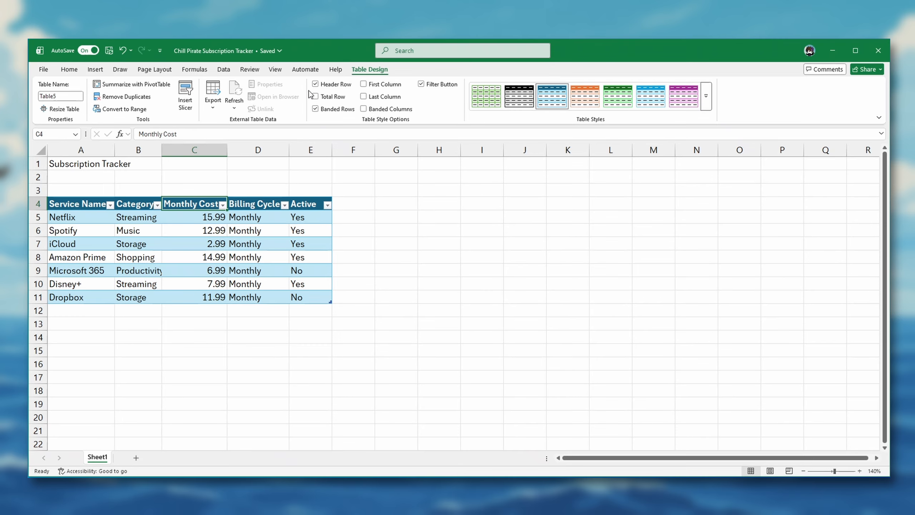
left_click(70, 70)
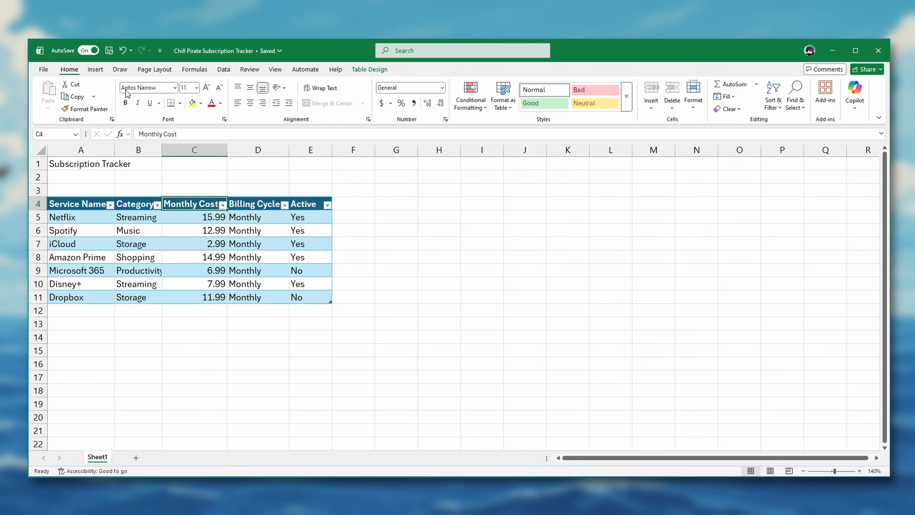
left_click(381, 103)
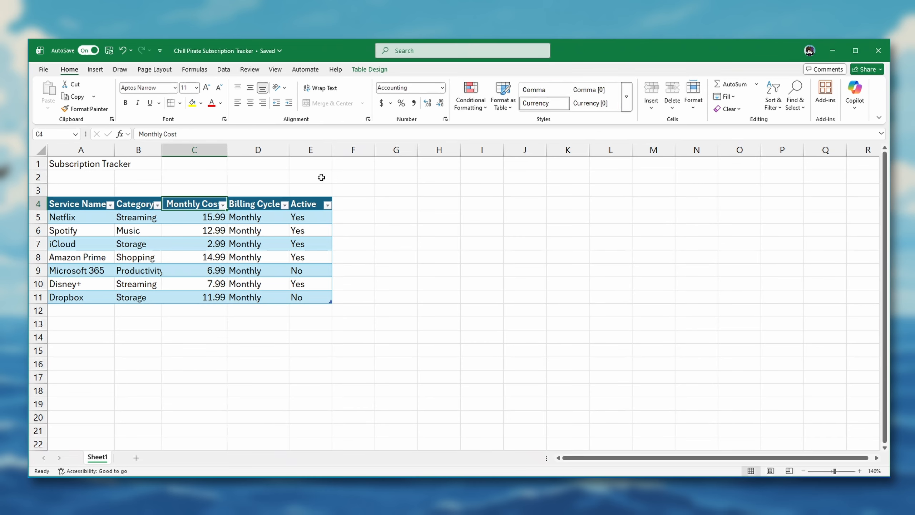
left_click_drag(195, 204, 190, 298)
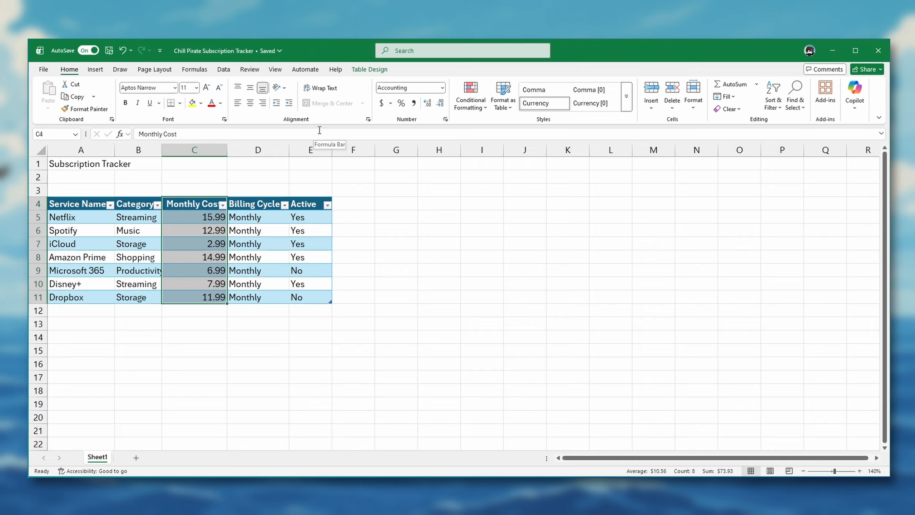
left_click(381, 106)
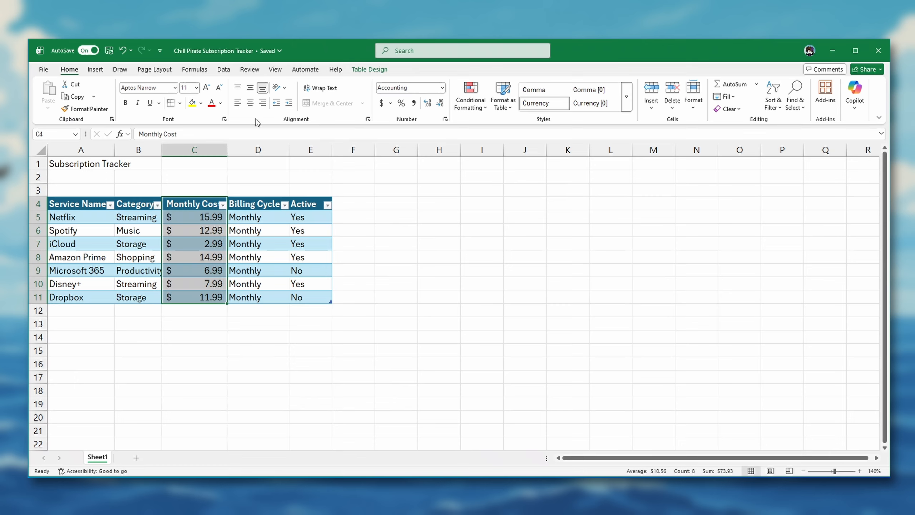
left_click_drag(162, 152, 172, 151)
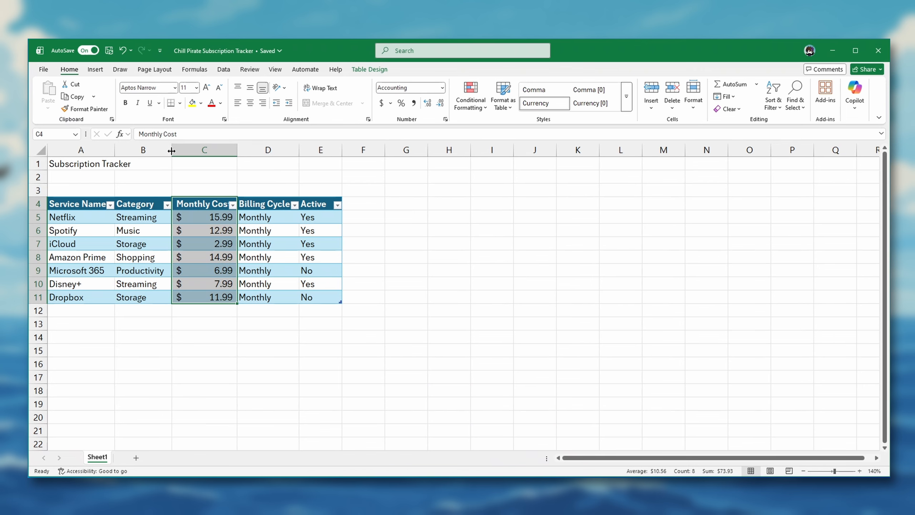
left_click(106, 217)
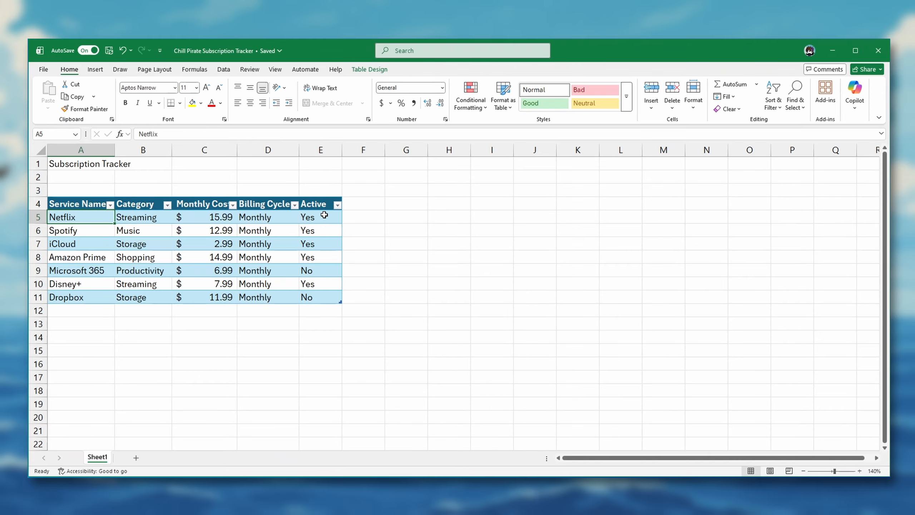
Step: Filter the table's Active column to show only the Yes rows
left_click(337, 207)
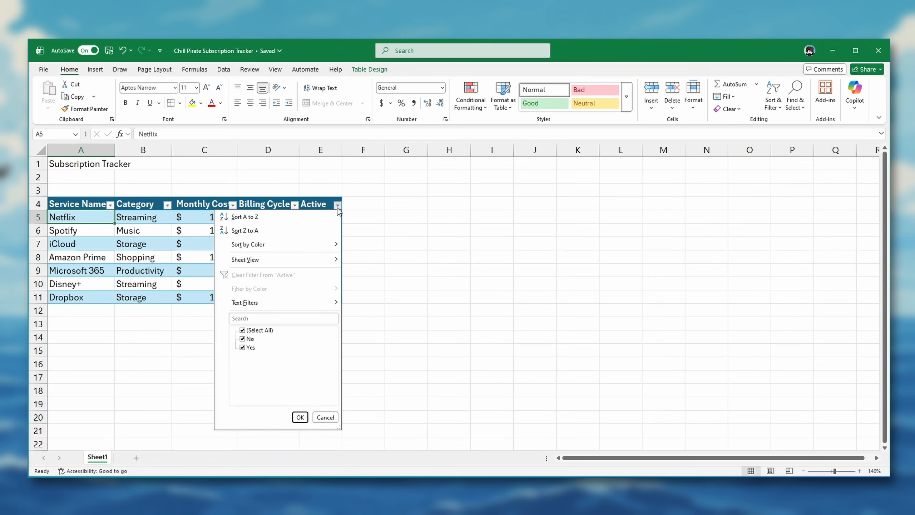
left_click(243, 331)
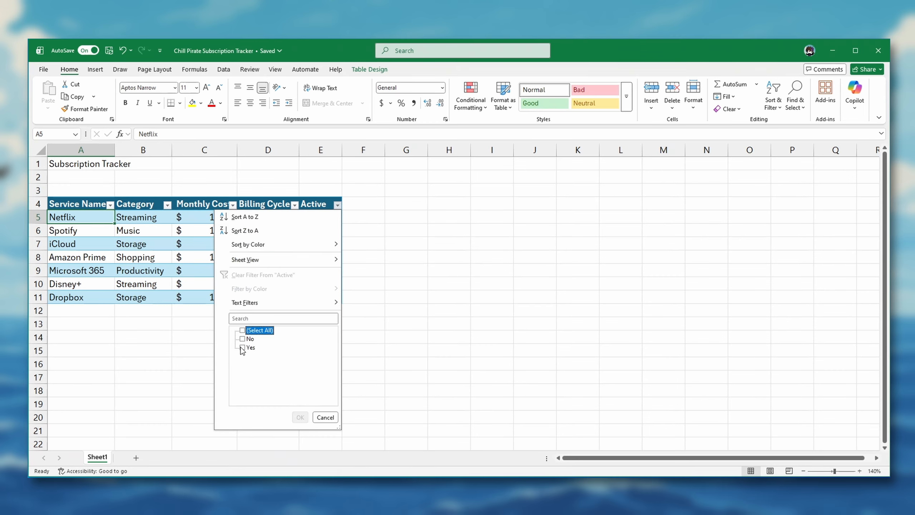
left_click(242, 348)
left_click(300, 418)
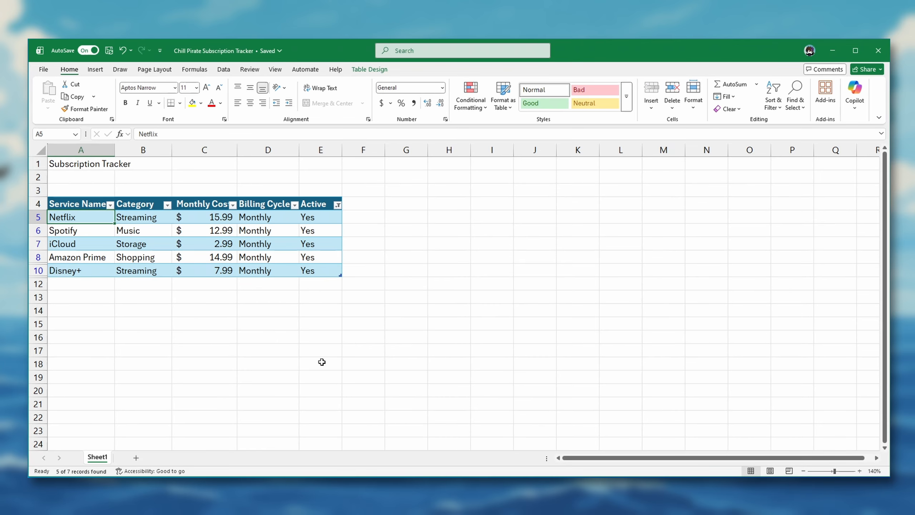
Step: Clear the Active column's filter and filter the Category column to show only Streaming and Shopping
left_click(336, 205)
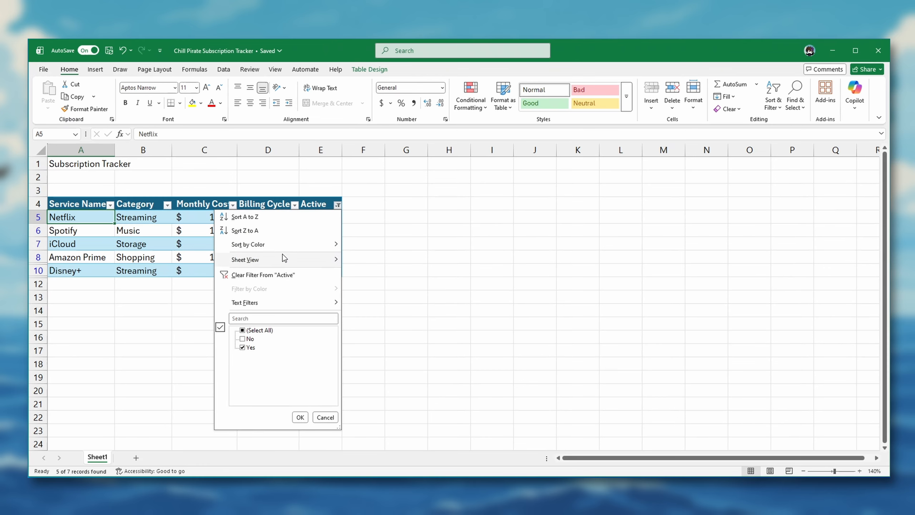
left_click(275, 275)
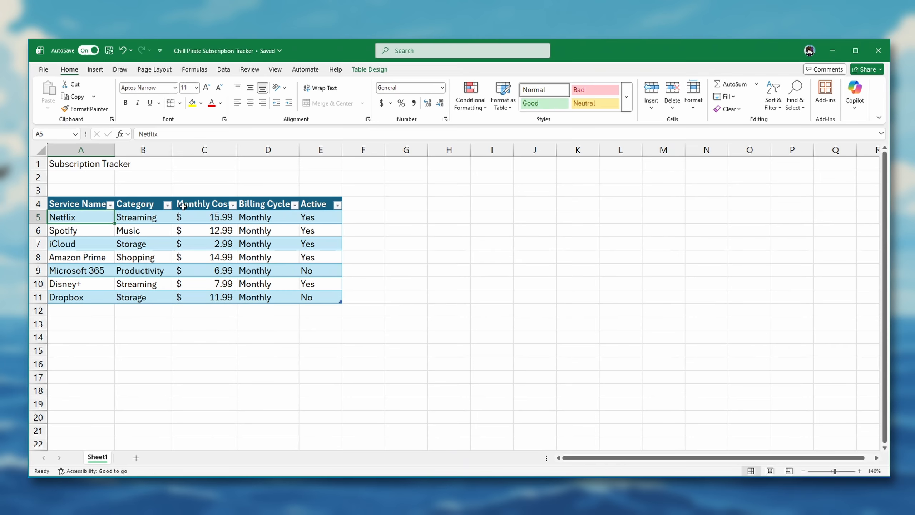
left_click(167, 205)
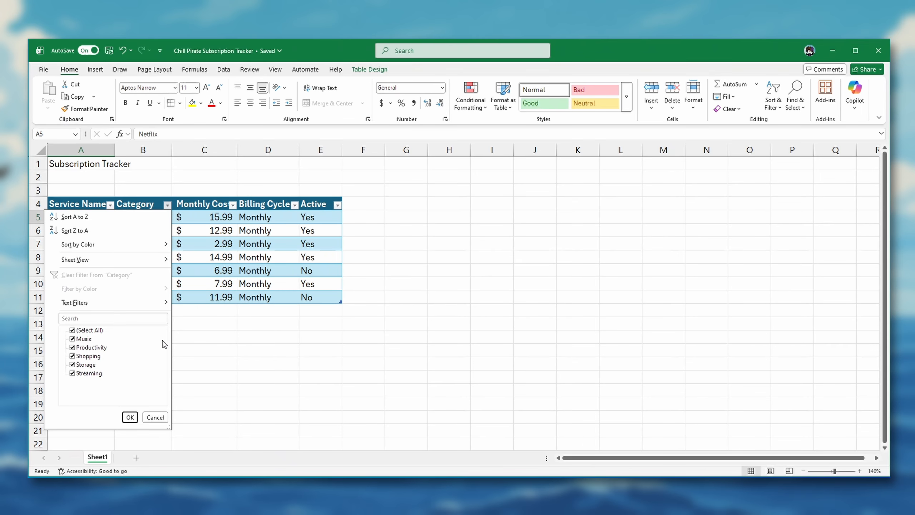
left_click(72, 331)
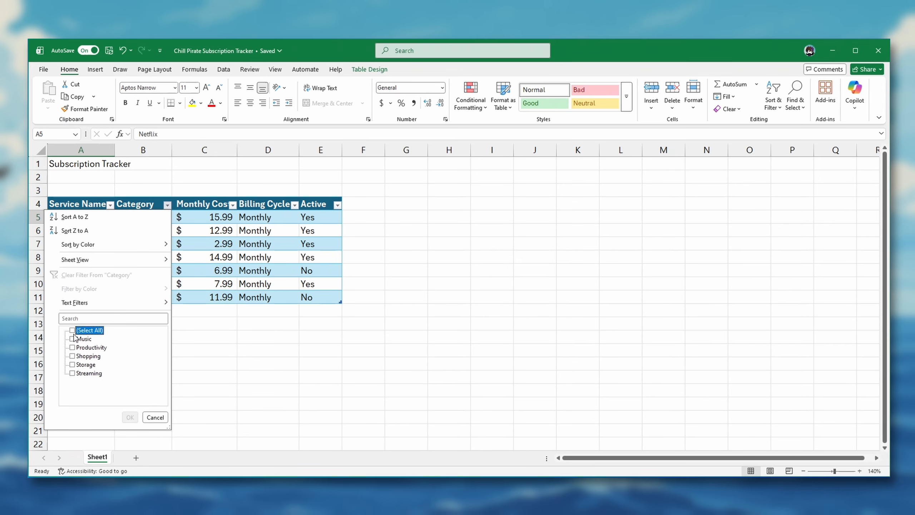
left_click(72, 373)
left_click(72, 355)
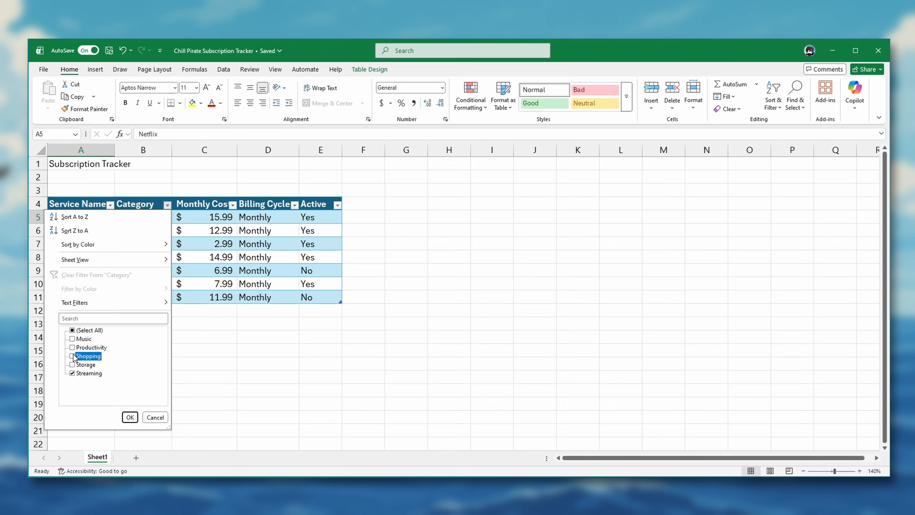
left_click(127, 417)
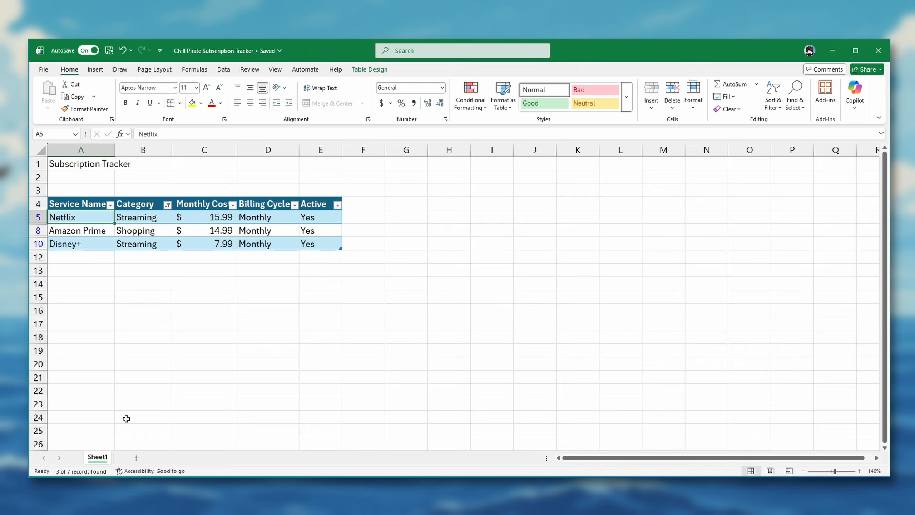
Step: Show all categories again and sort the table by Service Name from A to Z
left_click(168, 206)
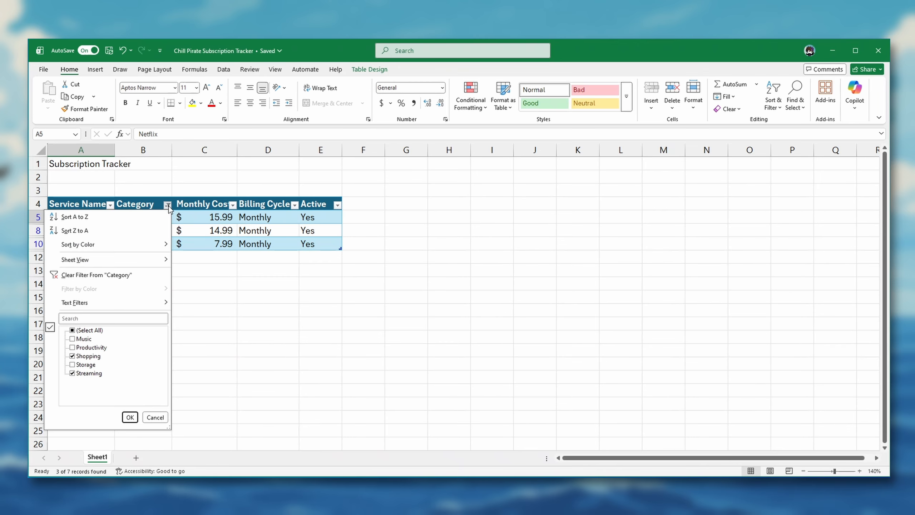
left_click(73, 331)
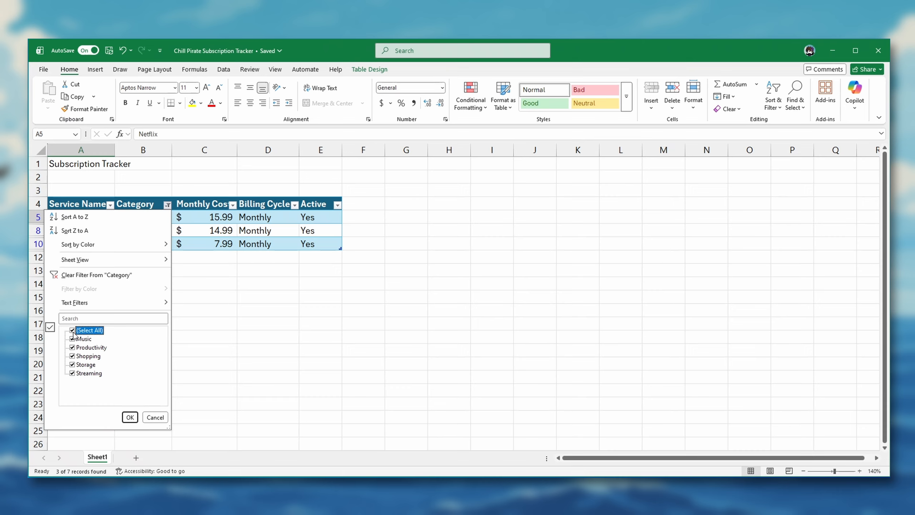
left_click(129, 417)
left_click(110, 204)
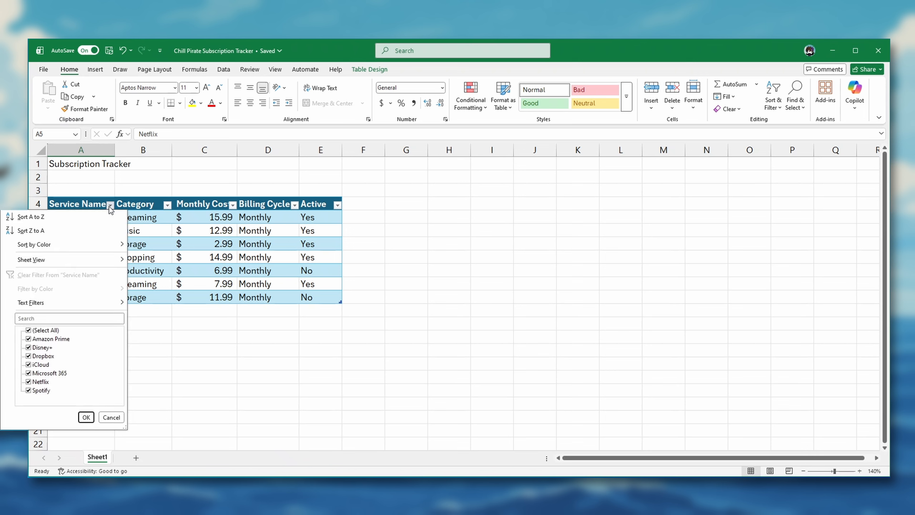
left_click(89, 223)
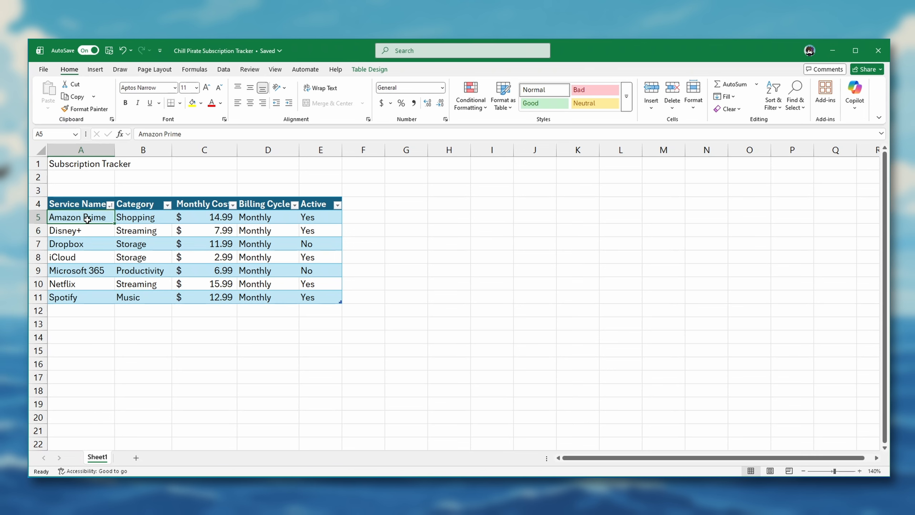
Step: Add a total row to the table and make it sum the Monthly Cost column in C12
left_click(370, 70)
left_click(315, 96)
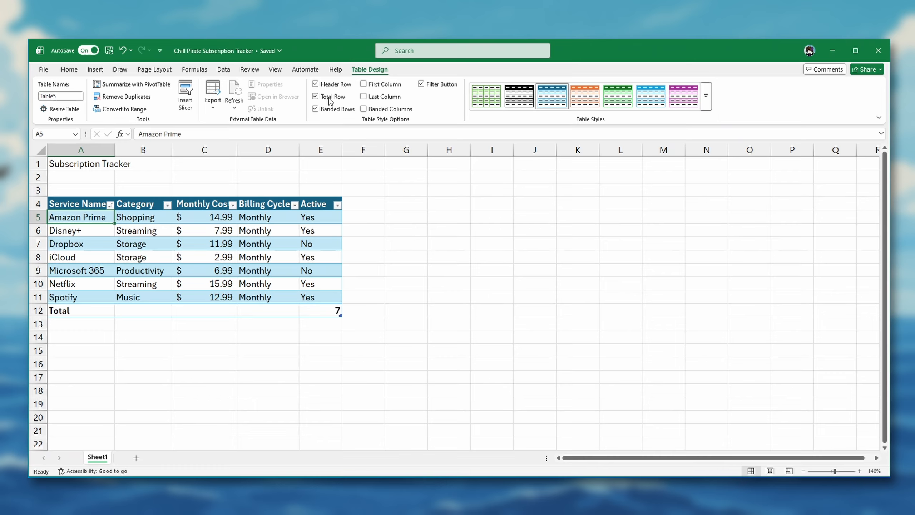
left_click(215, 310)
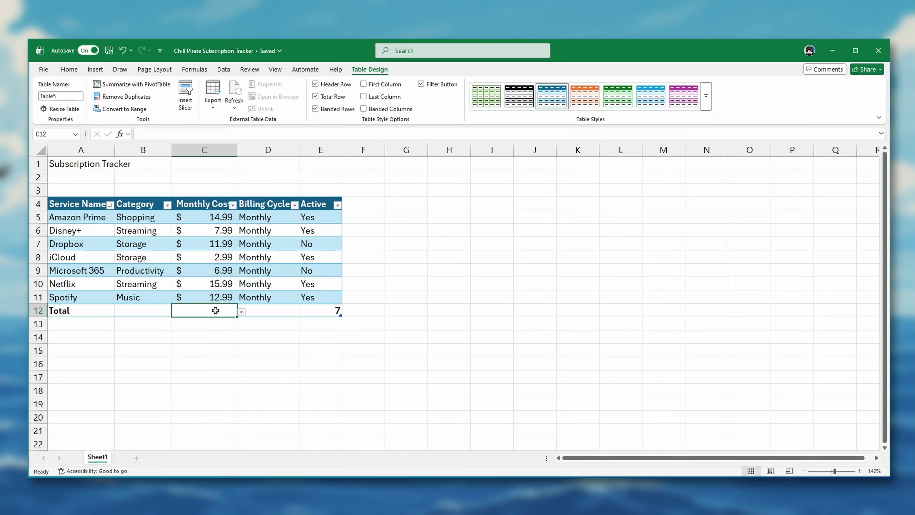
left_click(242, 312)
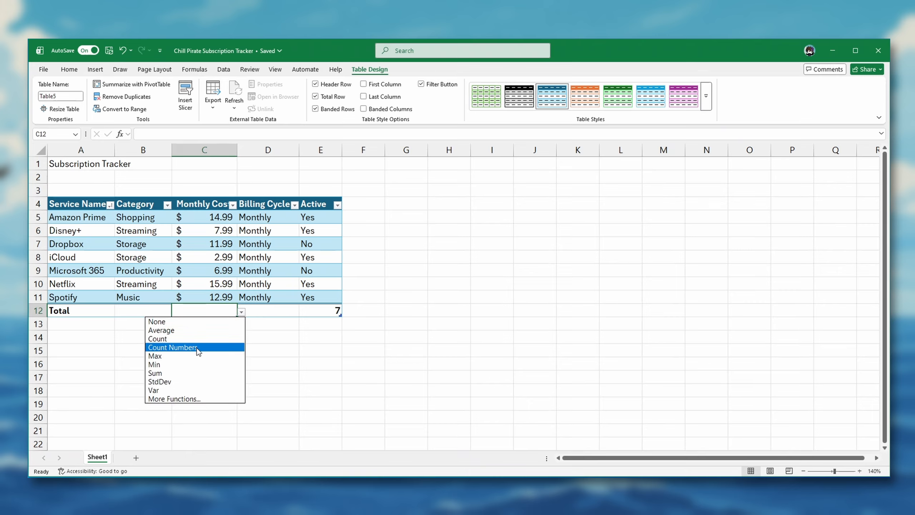
left_click(187, 373)
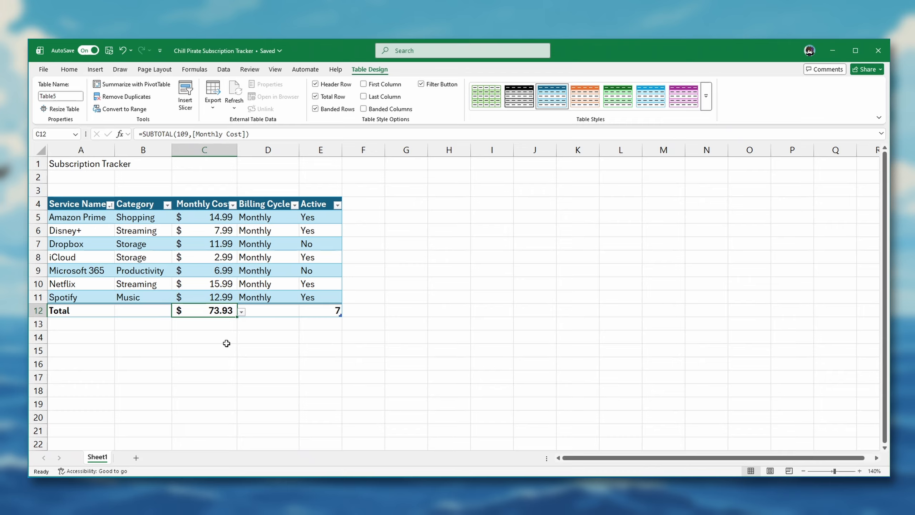
Step: Choose Count as the total row function for the Active column in E12
left_click(330, 313)
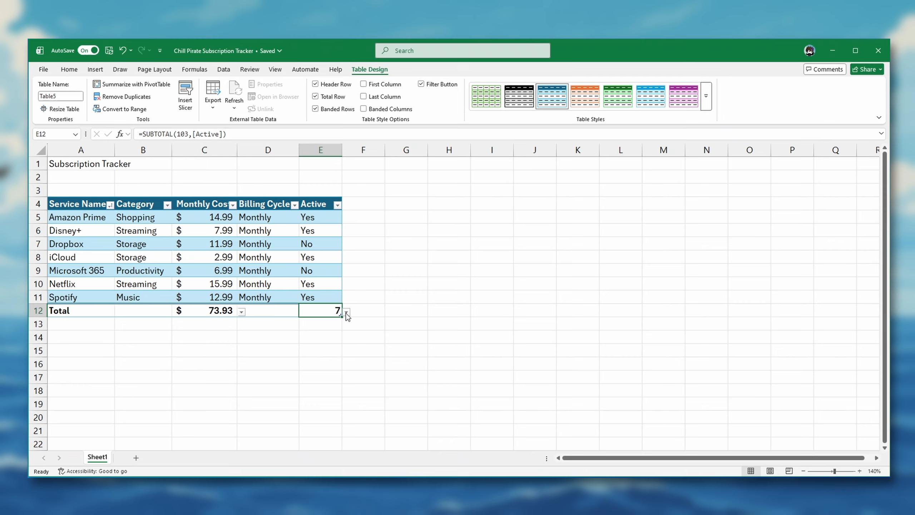
left_click(347, 311)
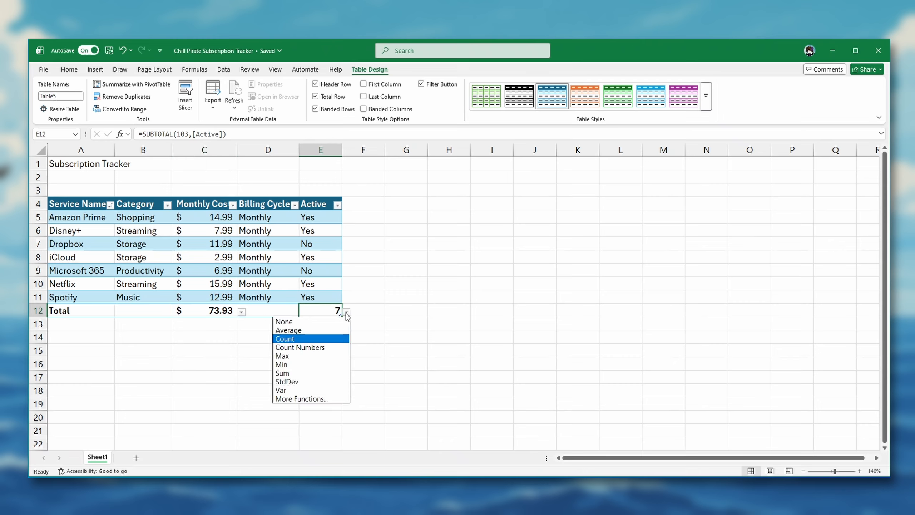
left_click(338, 339)
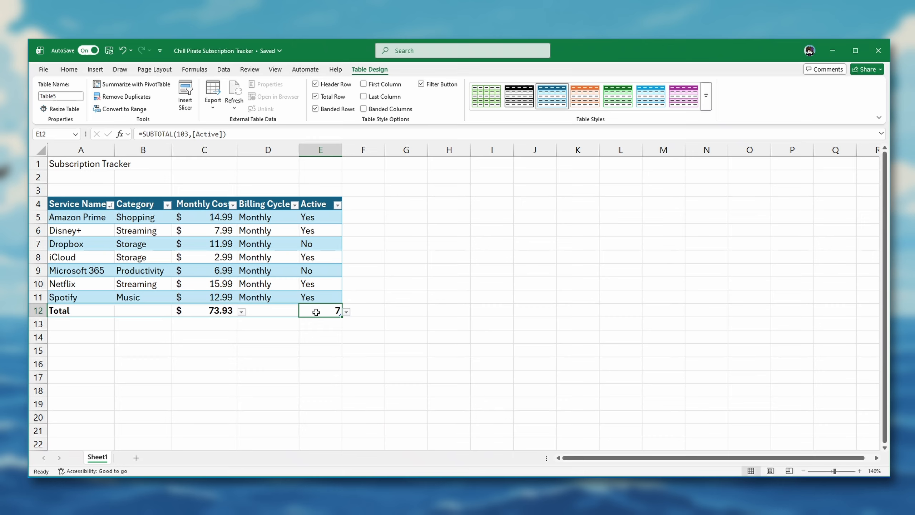
Step: Add an Annual Cost column to the table by entering its header in F4
left_click(362, 203)
type("ANn")
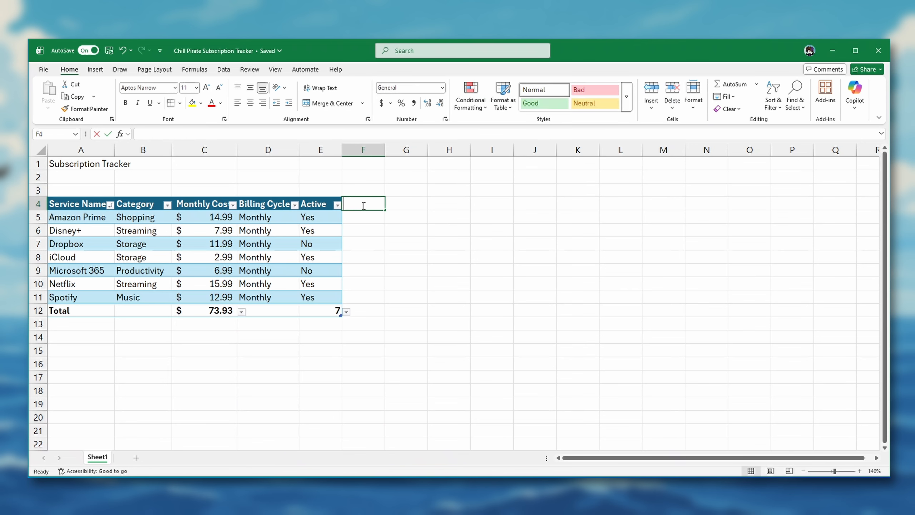
type("nual Cost")
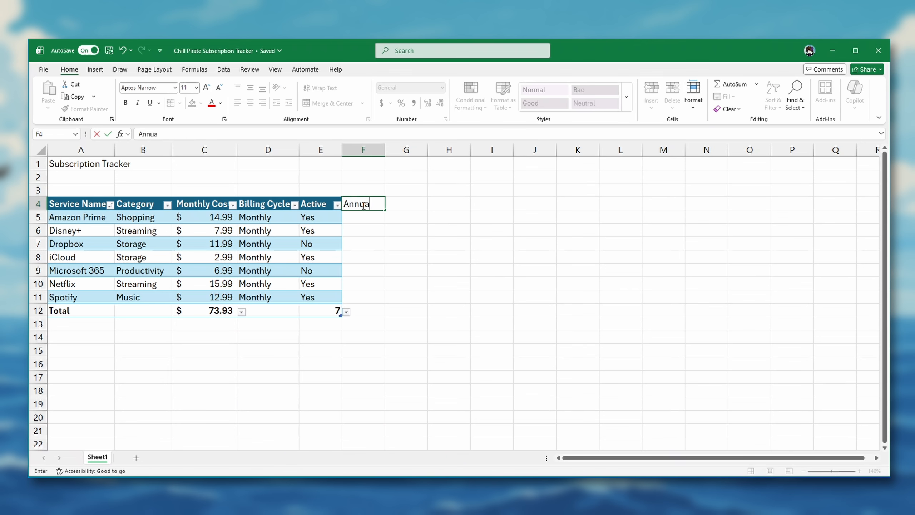
key("Return")
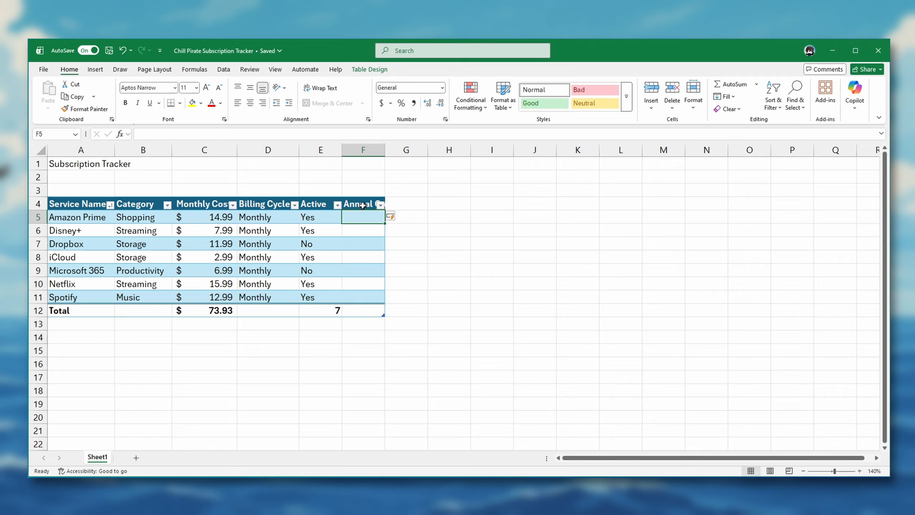
Step: Calculate the Annual Cost column with the formula =[@[Monthly Cost]]*12, entered in F5
type("=")
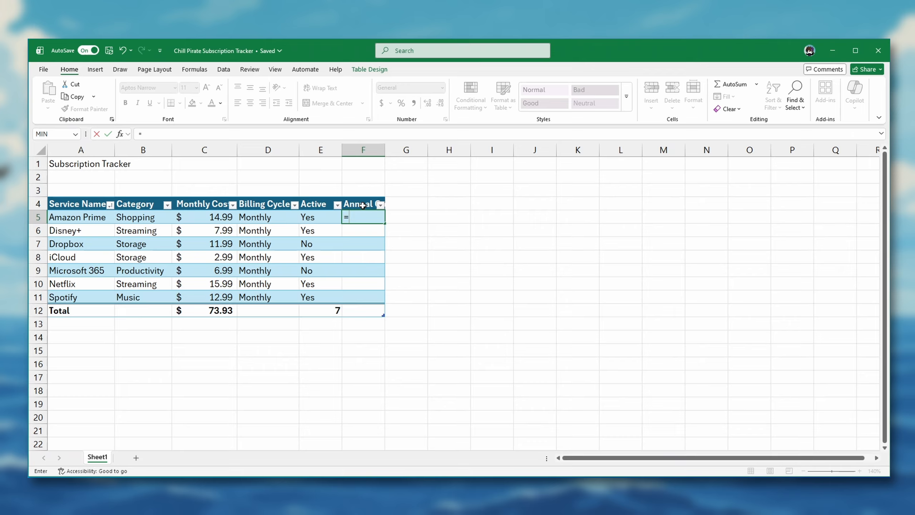
left_click(219, 218)
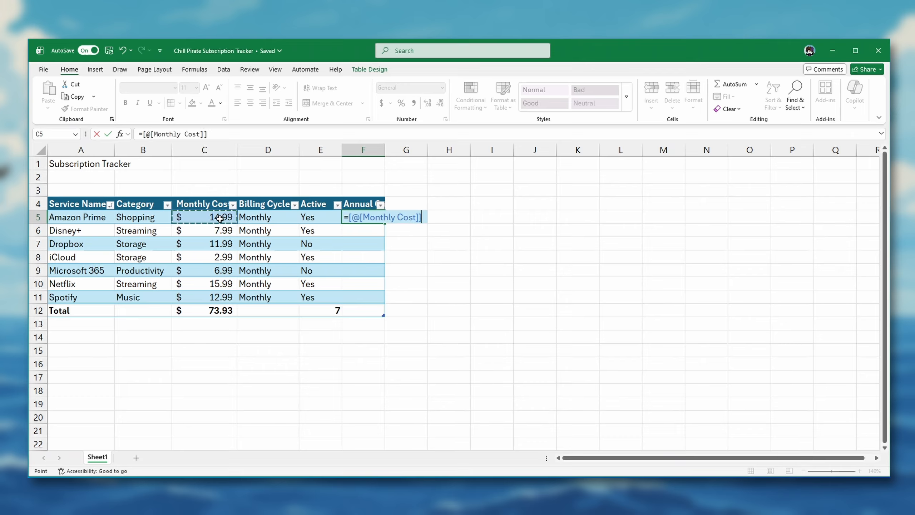
type("*12")
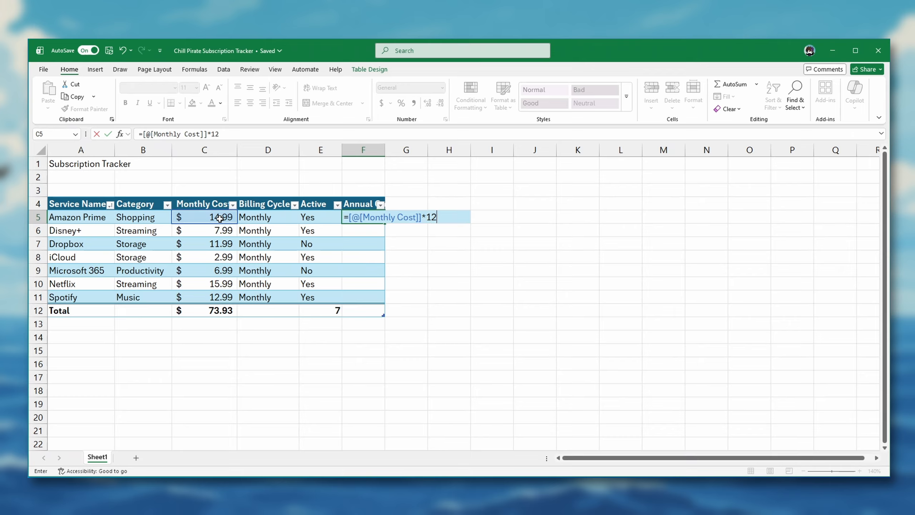
key("Return")
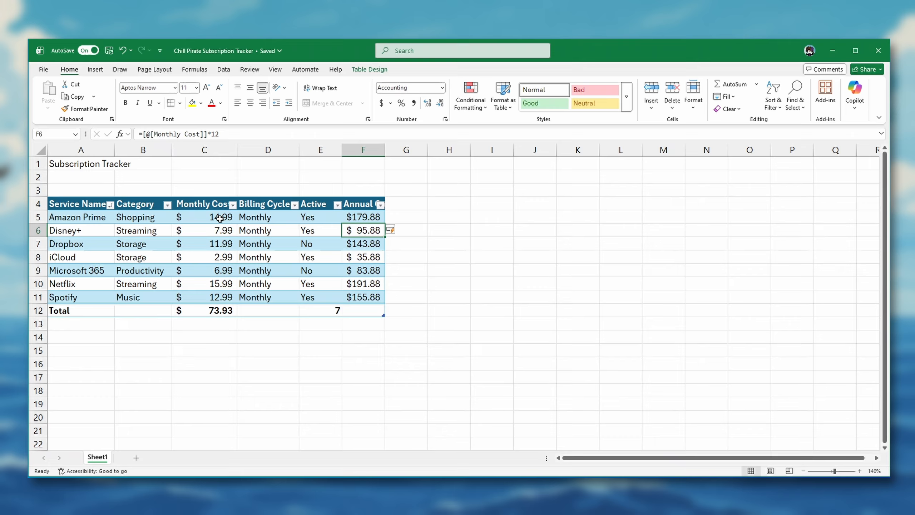
Step: Insert four blank rows above the table, starting at row 3
left_click_drag(37, 189, 41, 232)
right_click(42, 233)
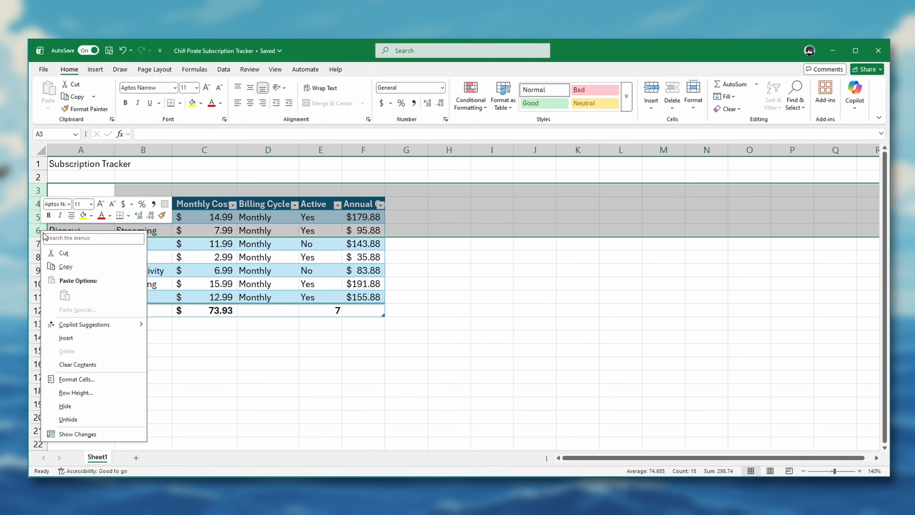
left_click(60, 337)
Step: Enter the summary labels Total Monthly Cost, Total Annual Cost and Active Subscriptions in A3:A5
left_click(70, 189)
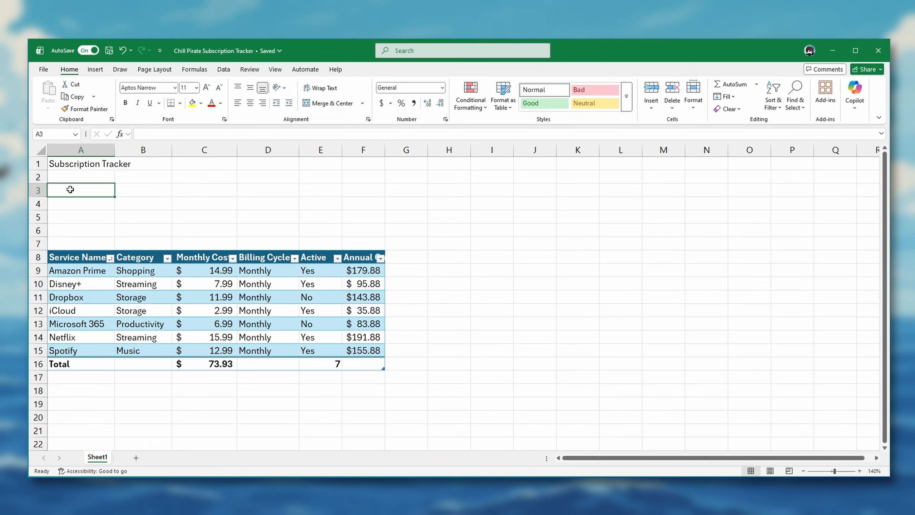
type("Tota")
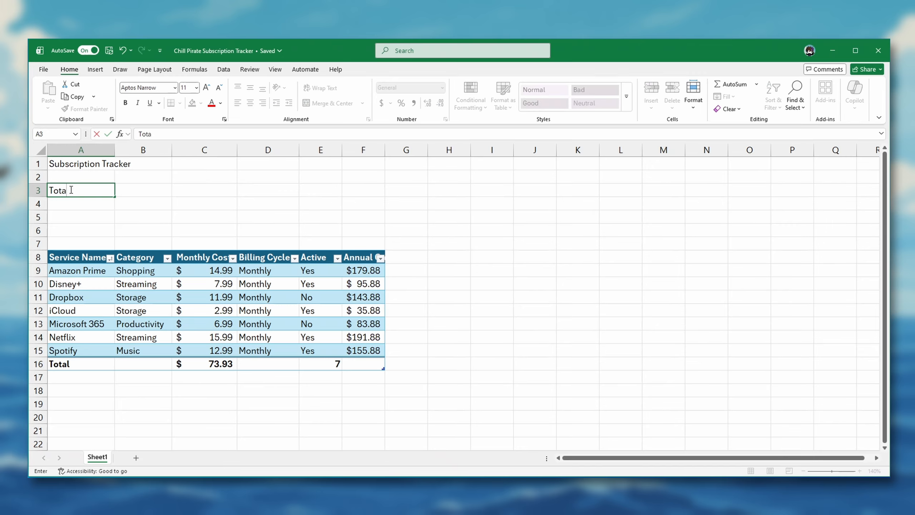
type("l Monthly Cost")
key("Return")
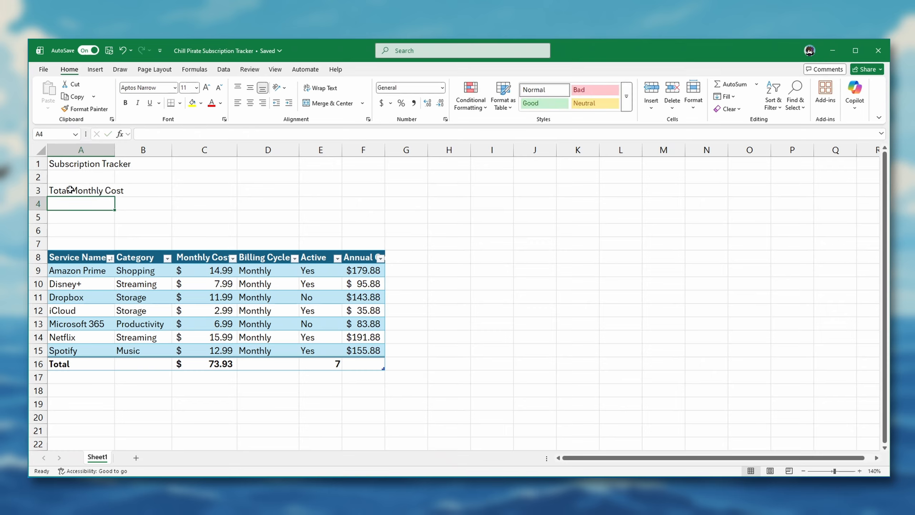
type("Total")
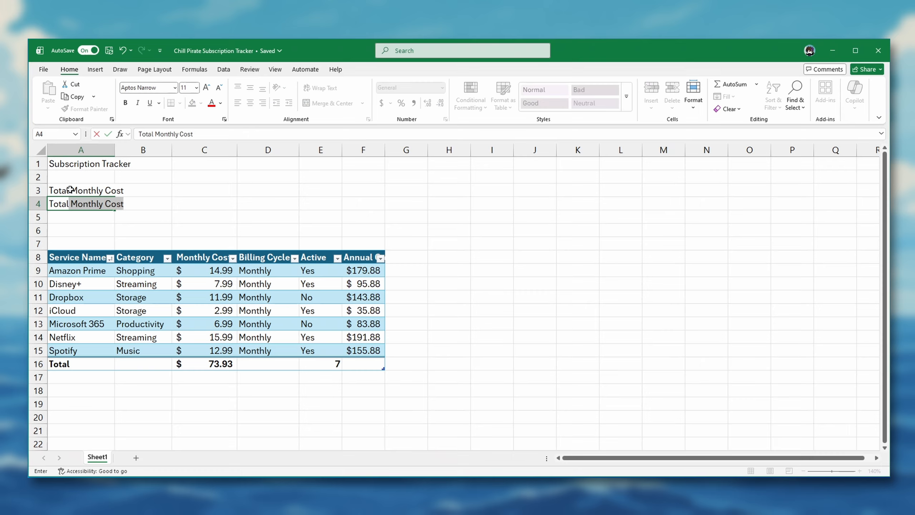
type(" Annual Cost")
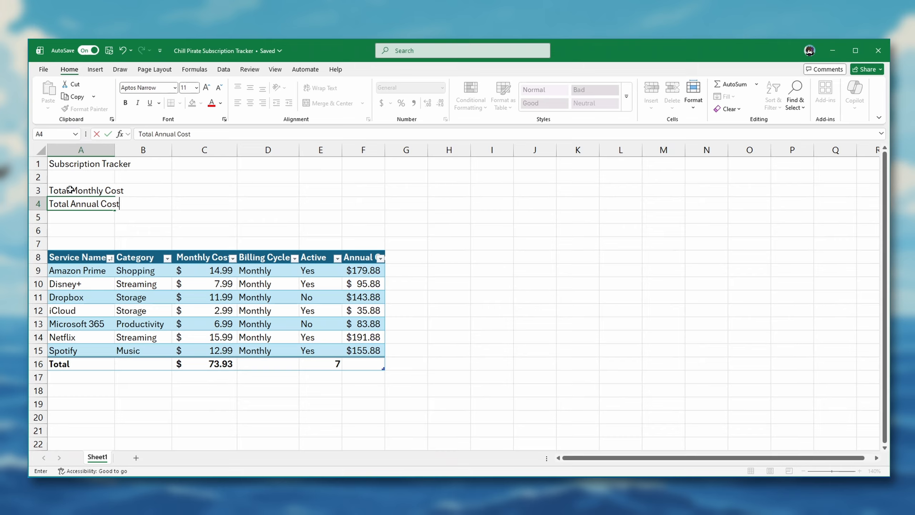
key("Return")
type("Act")
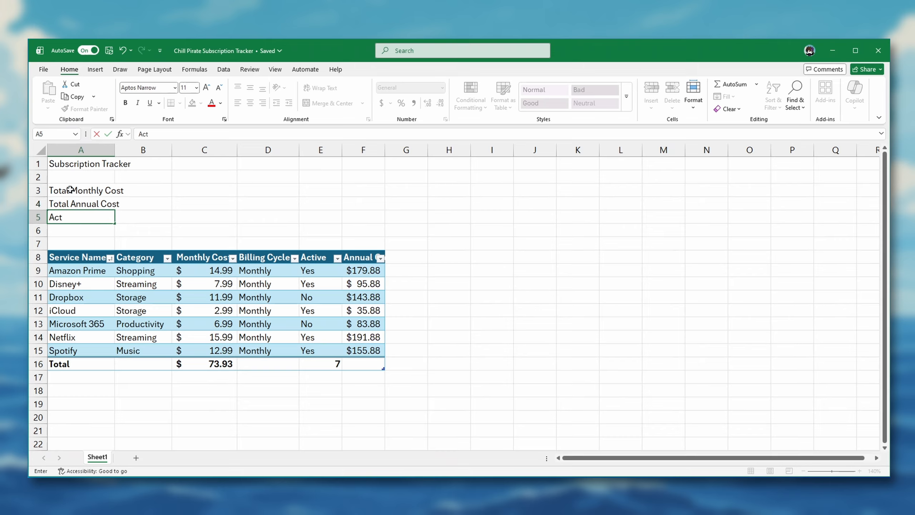
type("ive Subscription")
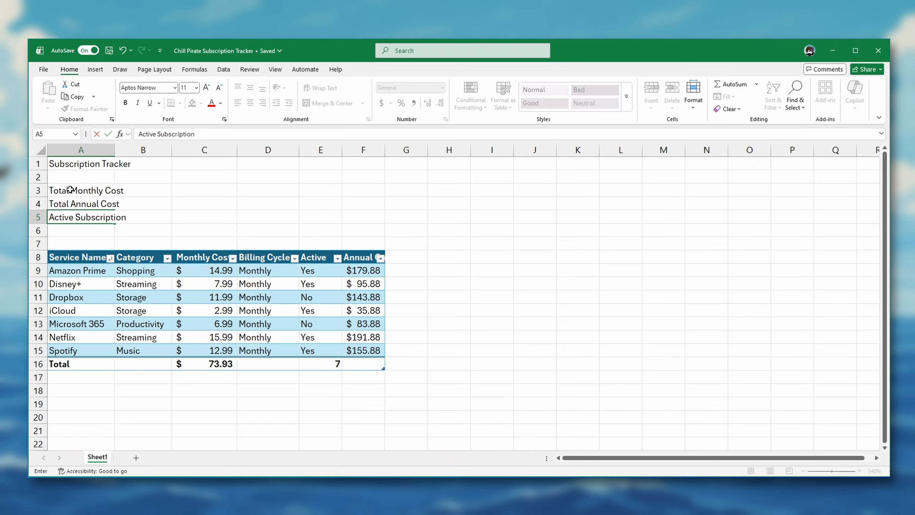
type("s")
key("Return")
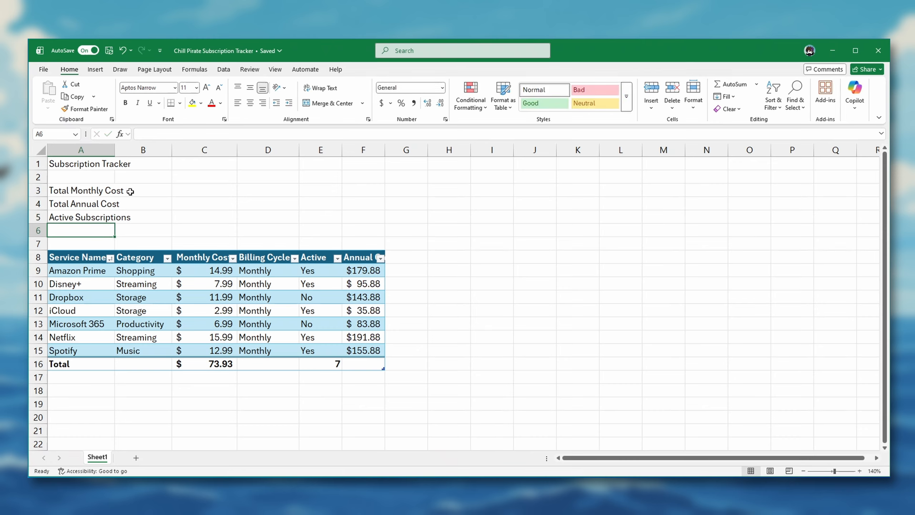
Step: Link C3 beside Total Monthly Cost to the table's Monthly Cost total with =Table5[[#Totals],[Monthly Cost]]
left_click(198, 191)
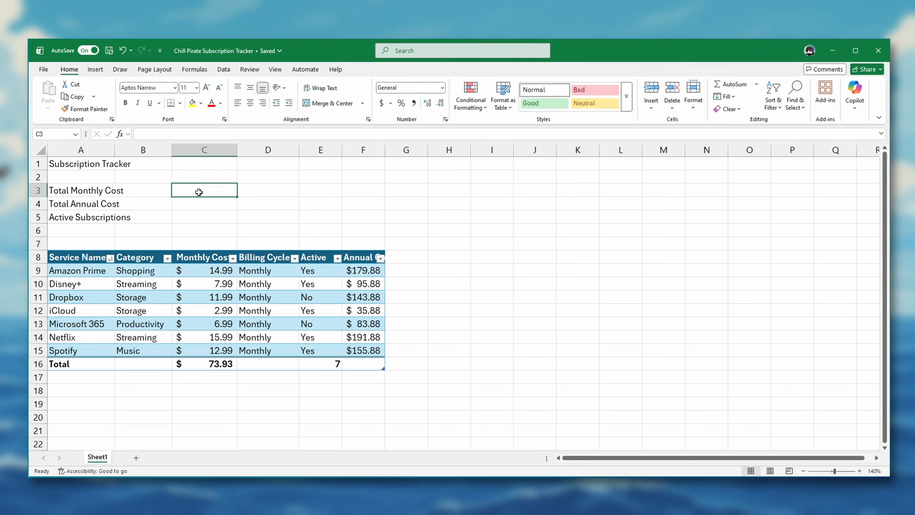
type("=")
left_click(223, 368)
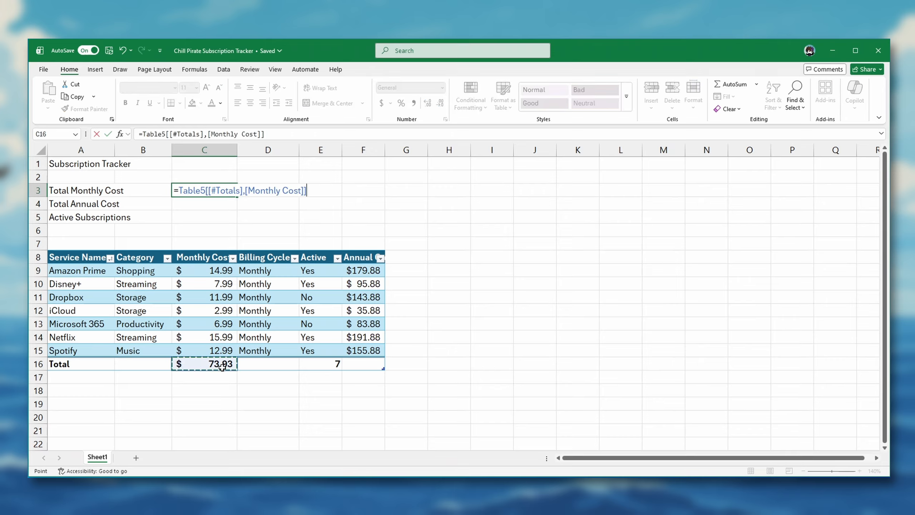
key("Return")
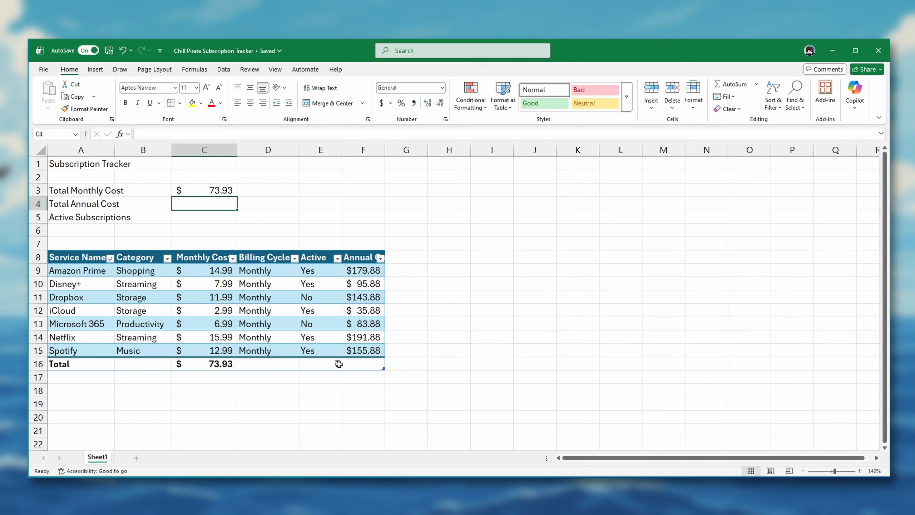
Step: Link C5 beside Active Subscriptions to the table's Active total with =Table5[[#Totals],[Active]]
left_click(188, 218)
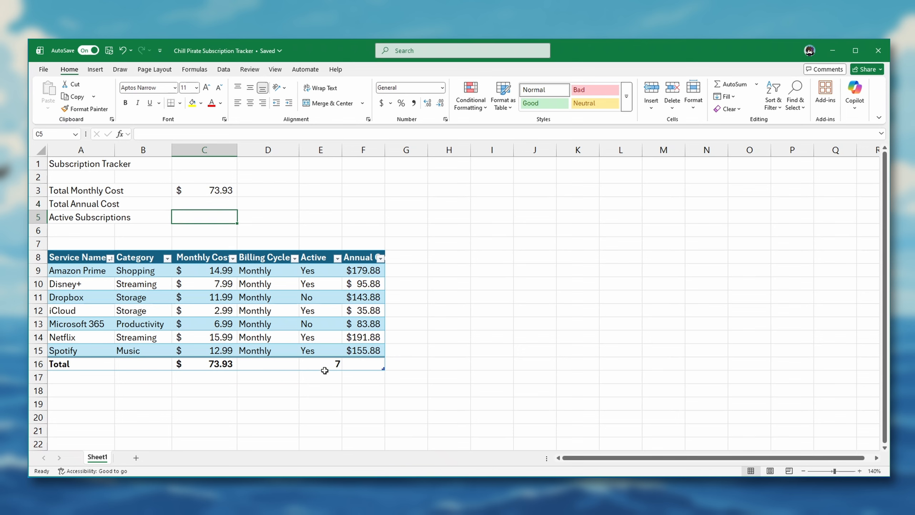
type("=")
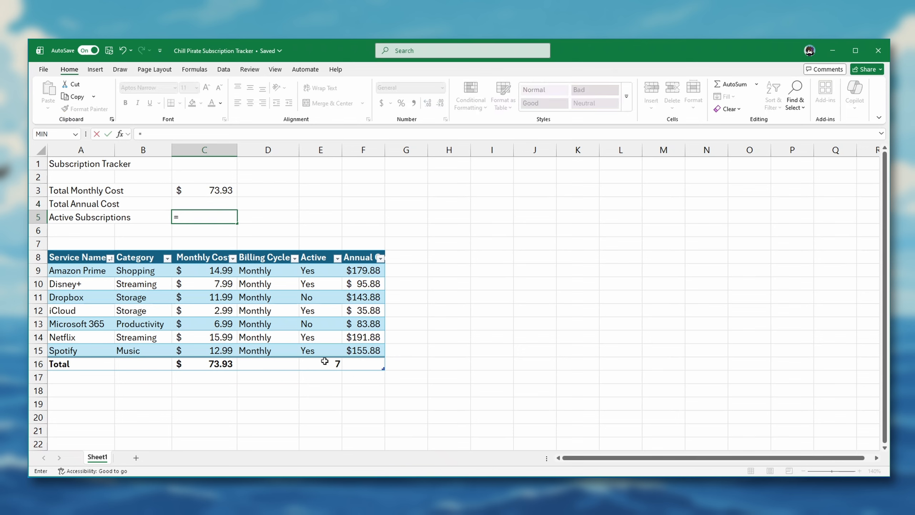
left_click(324, 361)
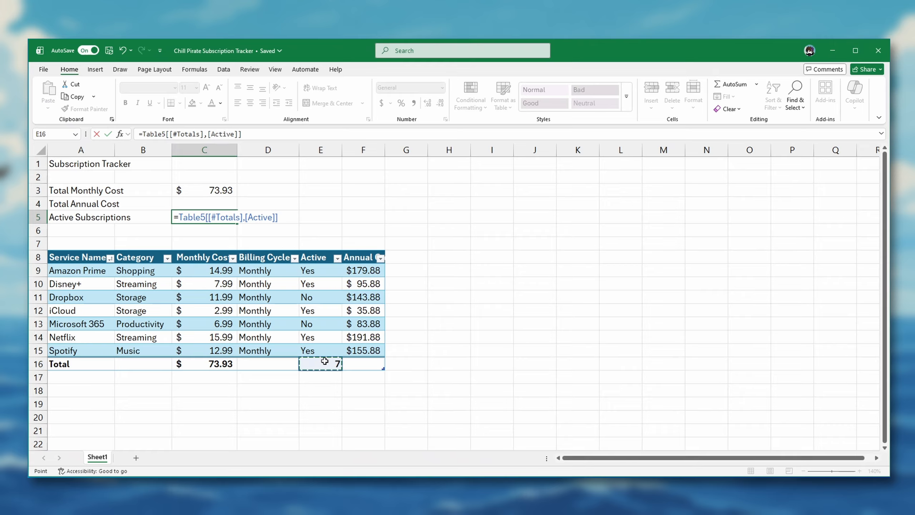
key("Return")
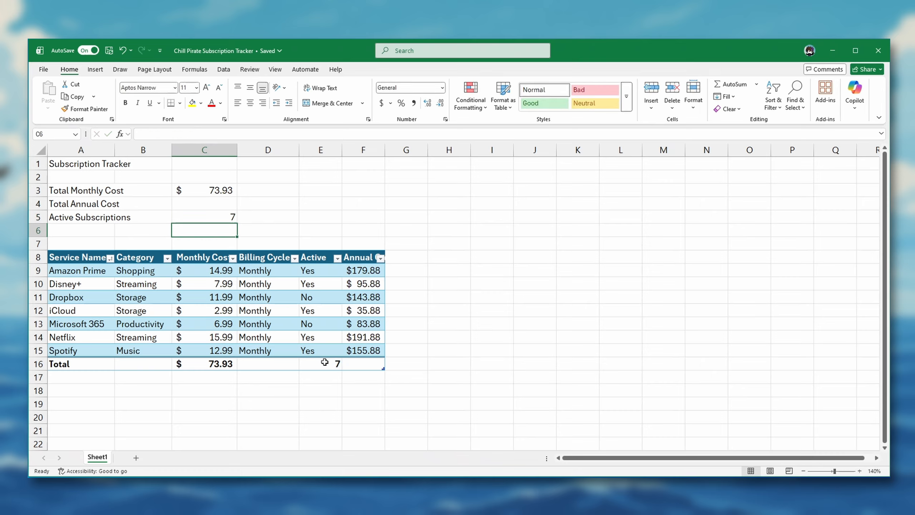
Step: Link C4 beside Total Annual Cost to the table's Annual Cost total with =Table5[[#Totals],[Annual Cost]]
left_click(212, 203)
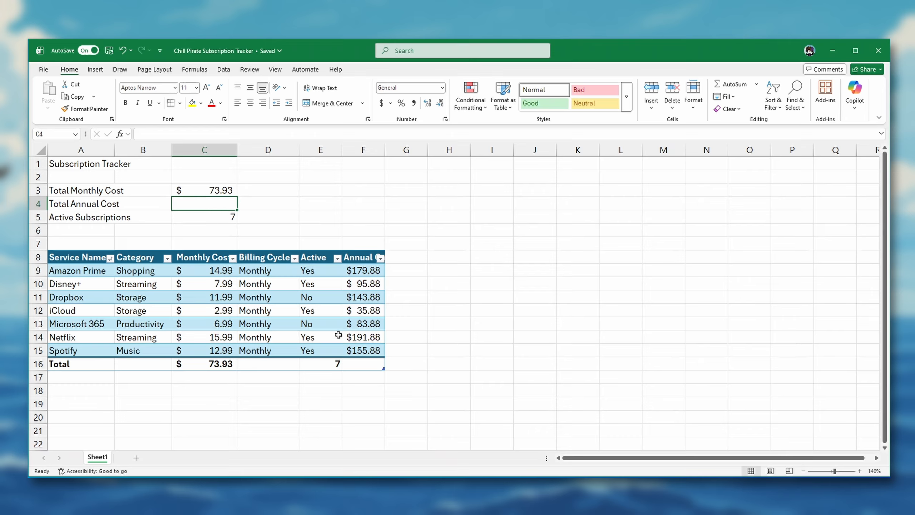
type("=")
left_click(354, 365)
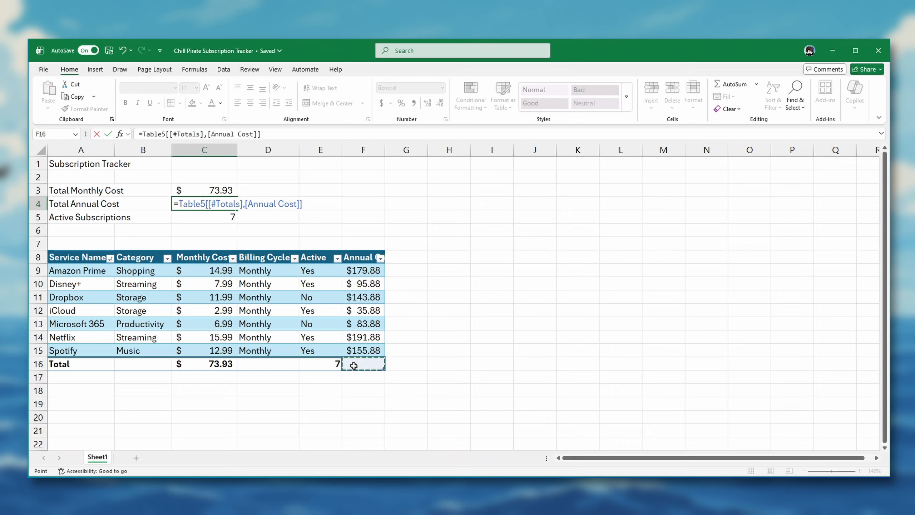
key("Return")
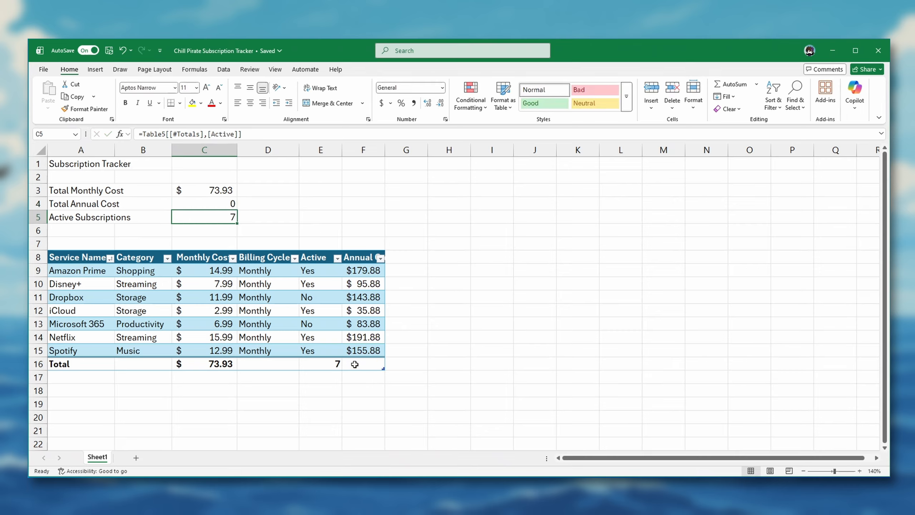
Step: Set the total row of the Annual Cost column to Sum and widen column F to fit its values
left_click(226, 205)
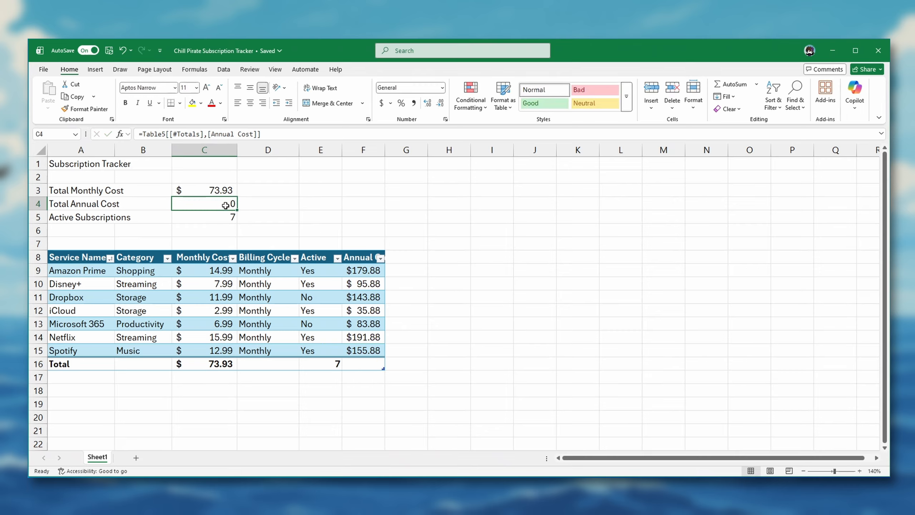
left_click(360, 361)
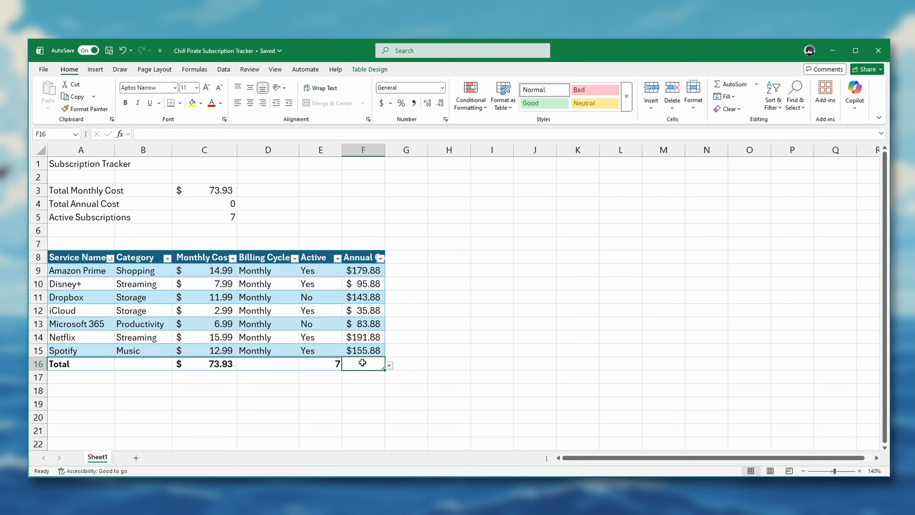
left_click(390, 365)
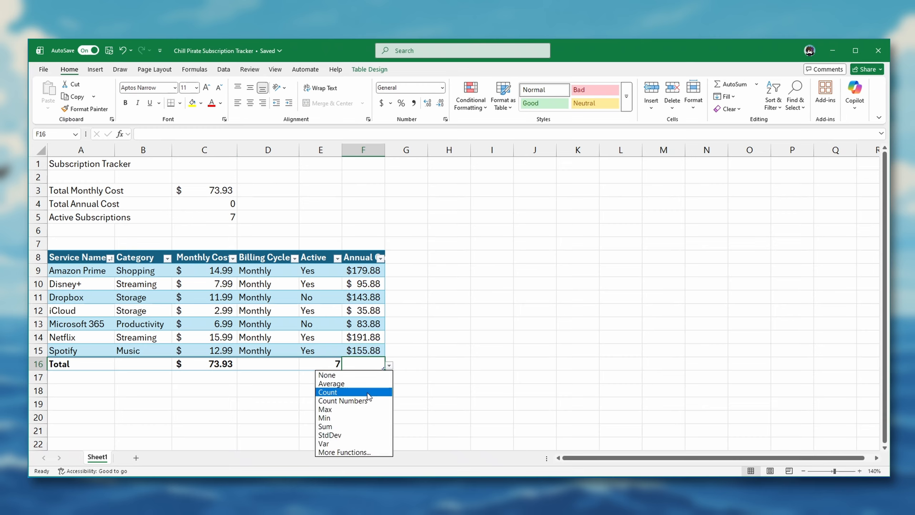
left_click(352, 428)
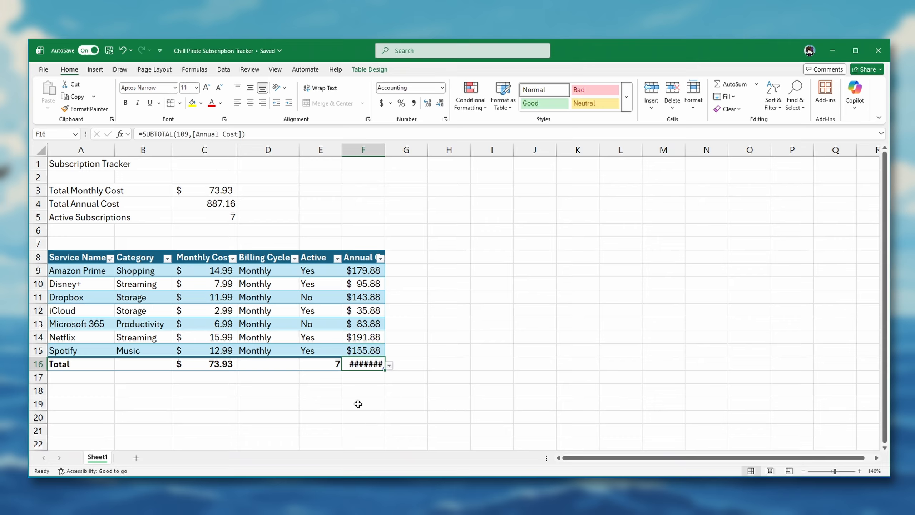
left_click_drag(384, 150, 401, 149)
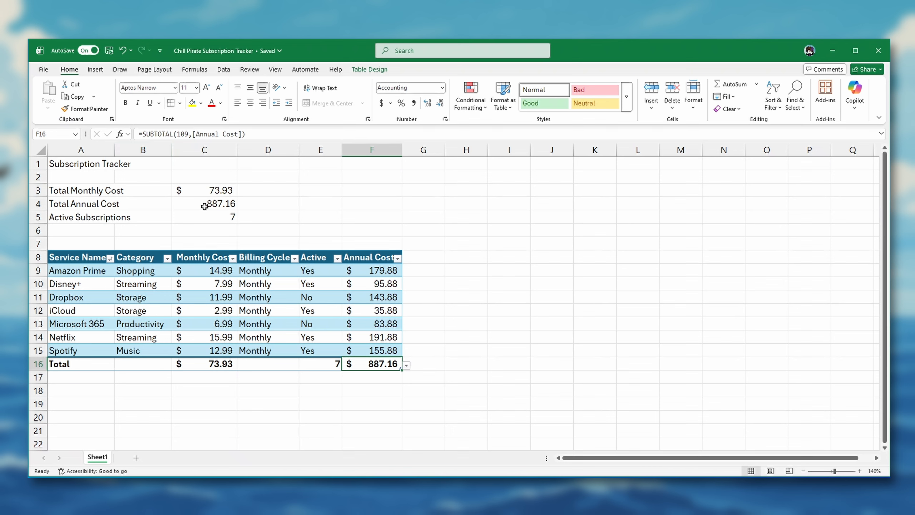
Step: Apply the dollar Accounting format to the summary cost values in C3:C4
left_click_drag(208, 191, 208, 205)
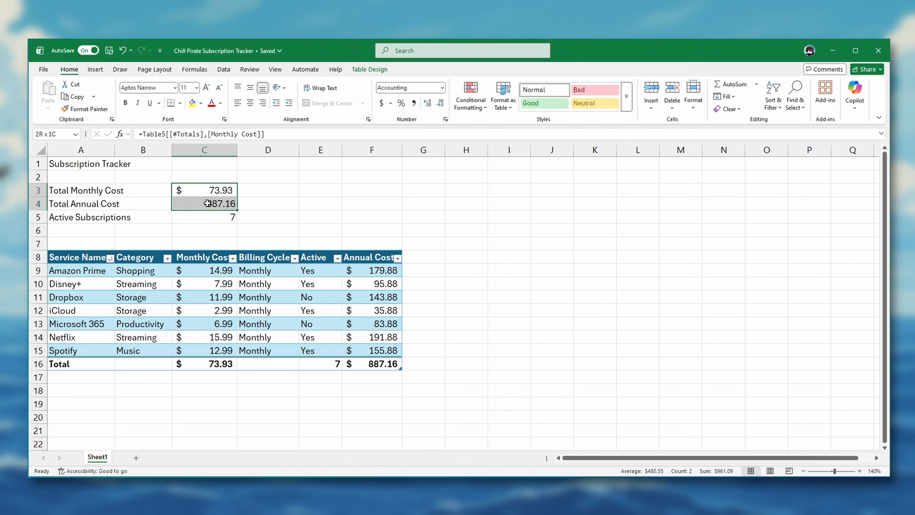
left_click(381, 103)
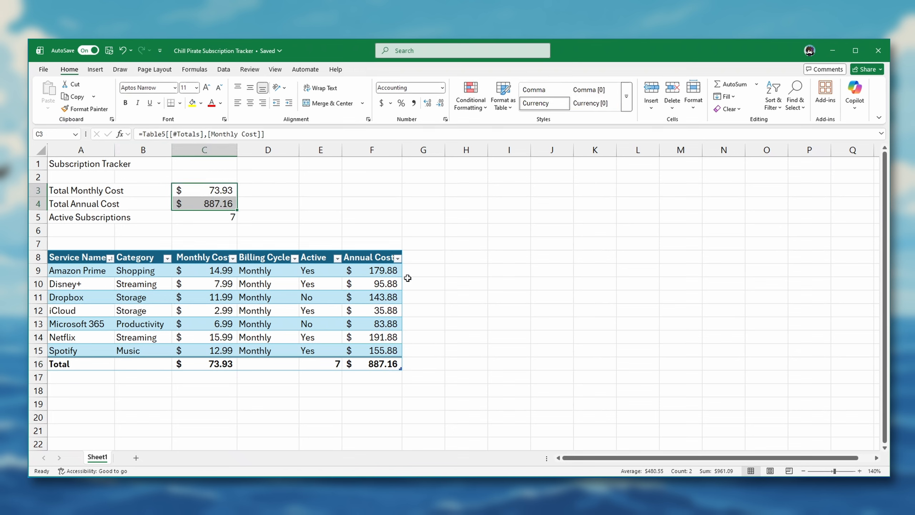
left_click(216, 216)
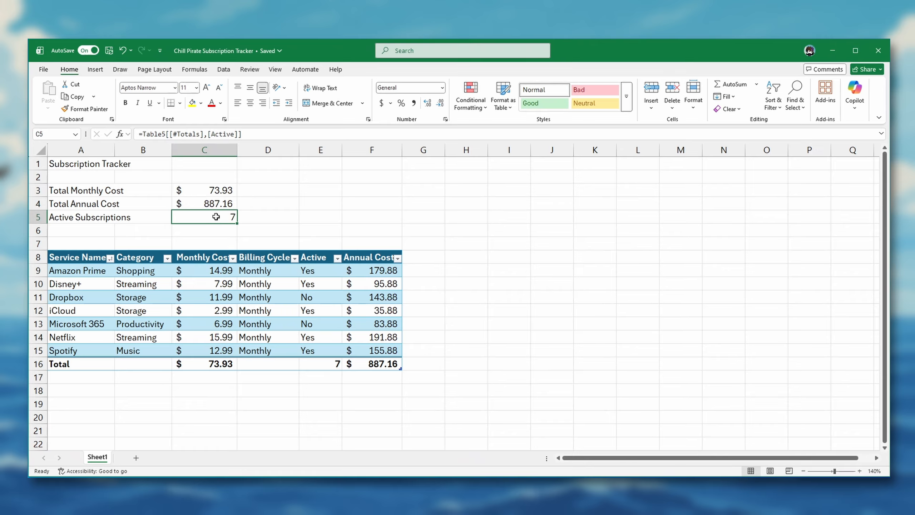
Step: Replace the Active Subscriptions label in A5 with Subscriptions
left_click(61, 214)
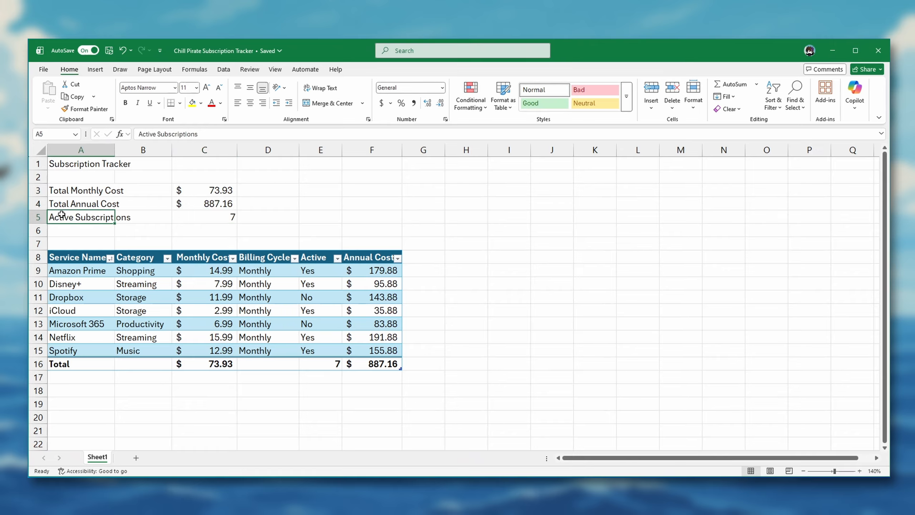
type("Sub")
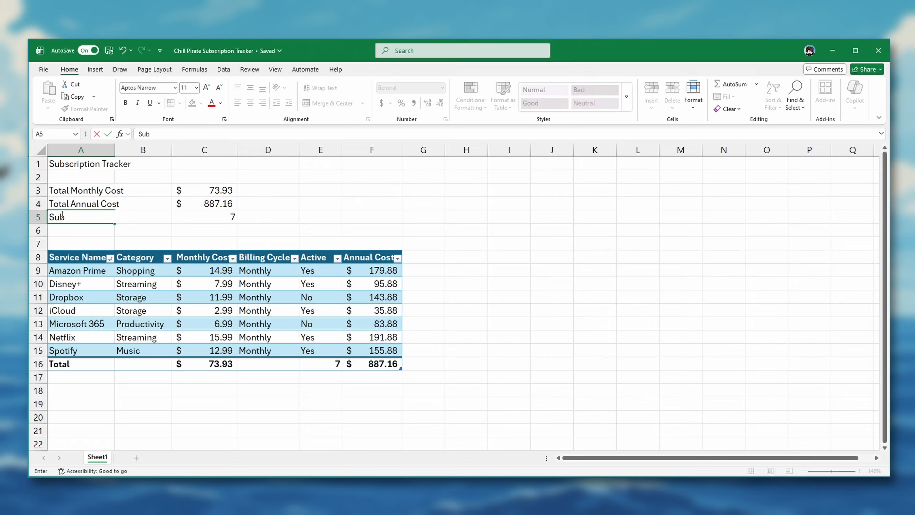
type("scriptions")
key("Return")
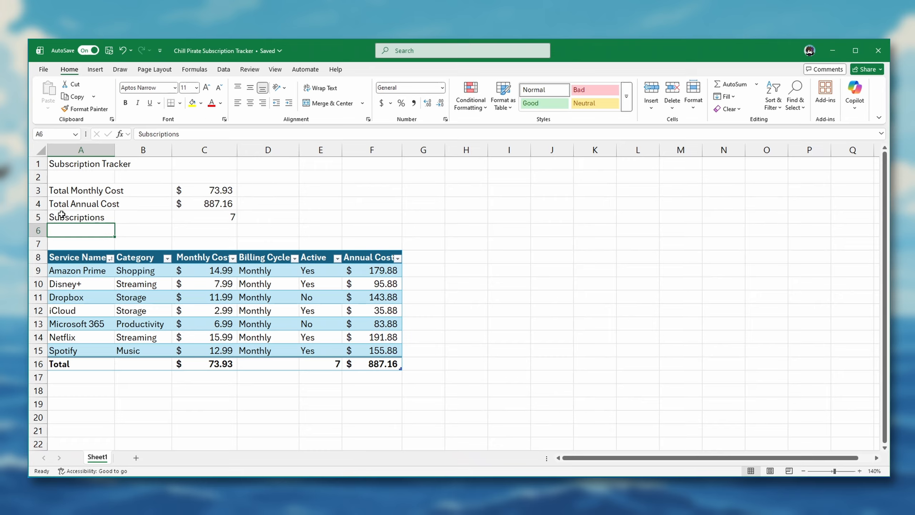
Step: Filter the table's Active column to show only the Yes subscriptions
left_click(337, 258)
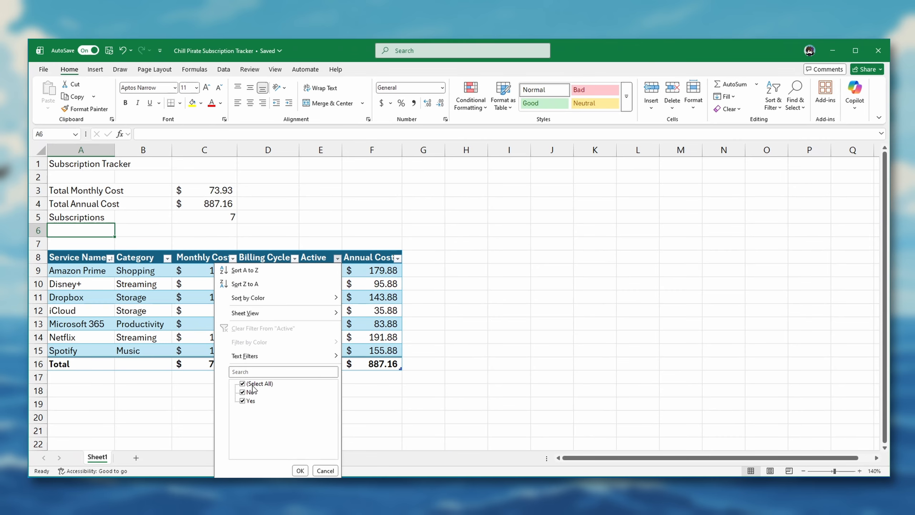
left_click(242, 391)
left_click(304, 473)
left_click(301, 470)
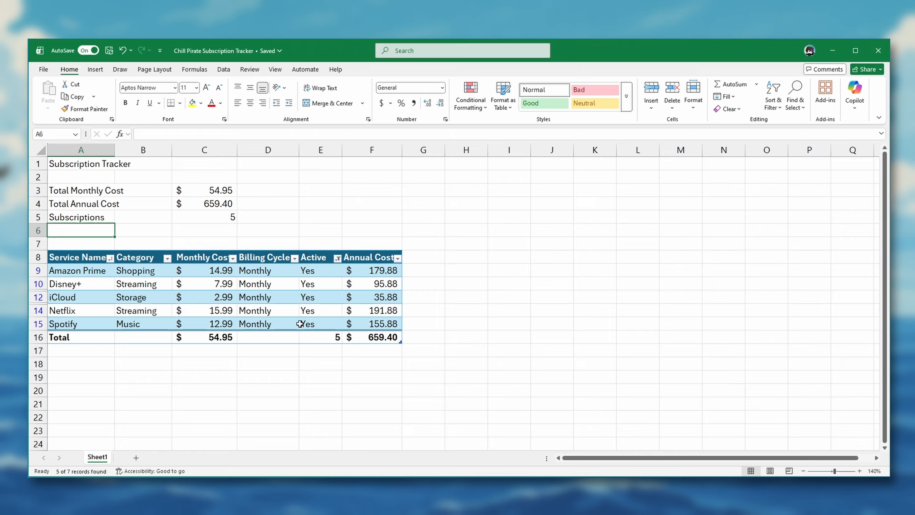
Step: Reselect all values in the Active column filter to show every subscription again
left_click(337, 257)
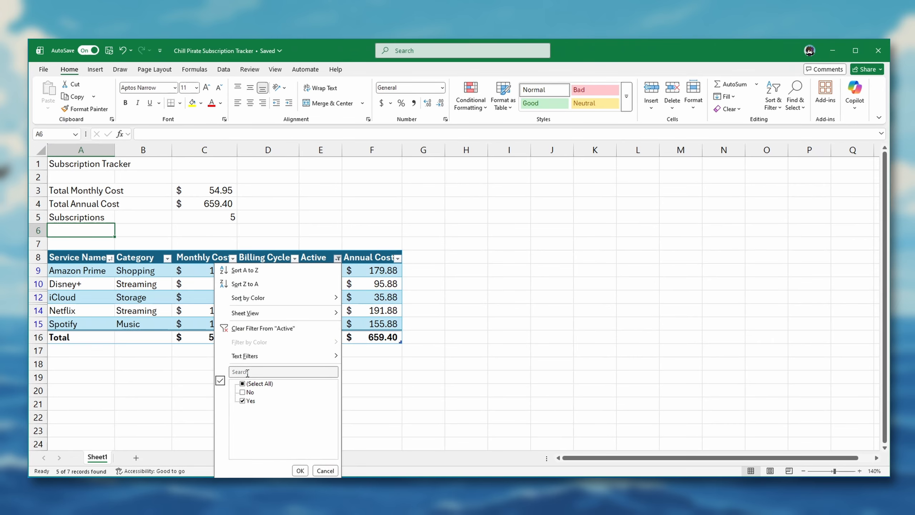
left_click(241, 384)
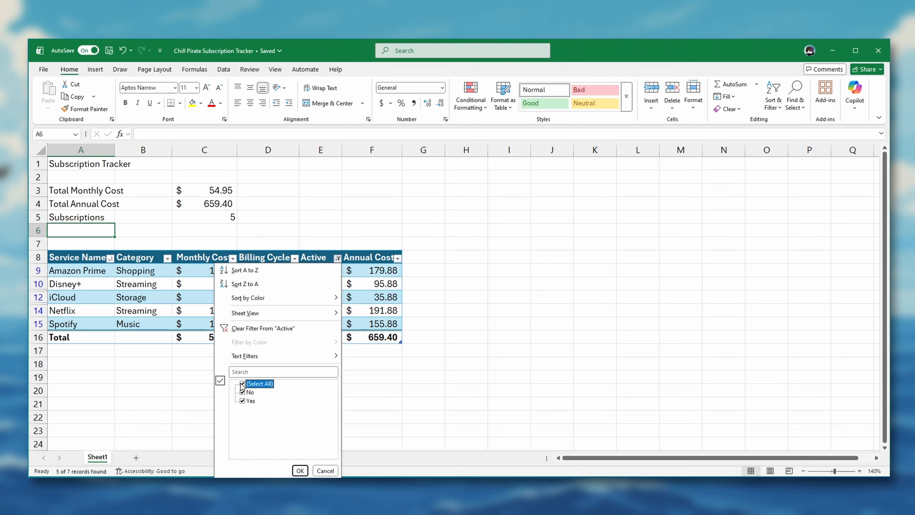
left_click(305, 470)
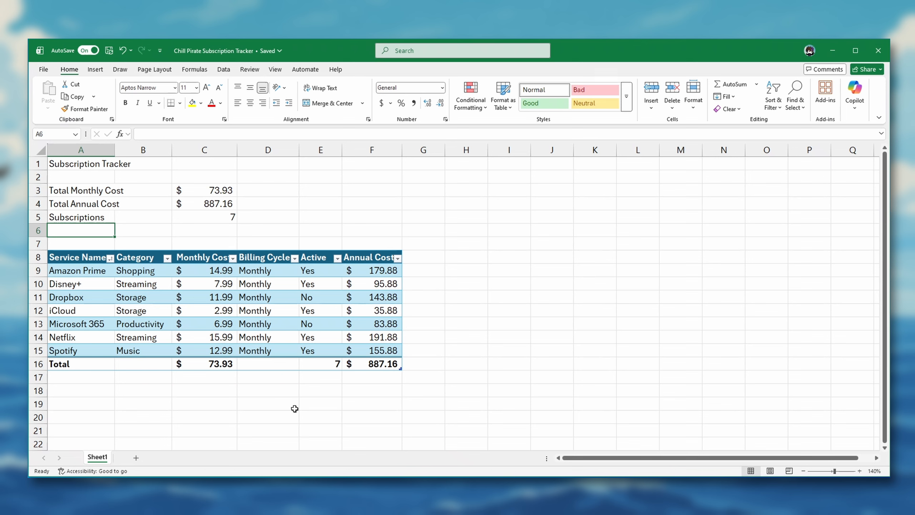
Step: Append a new table row below Spotify with service name Paramount+ and category Streaming
left_click(230, 219)
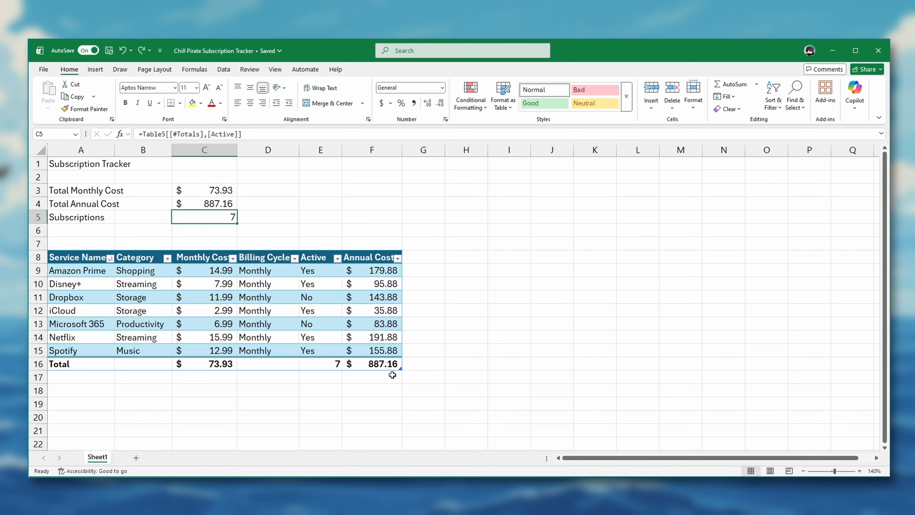
left_click(392, 351)
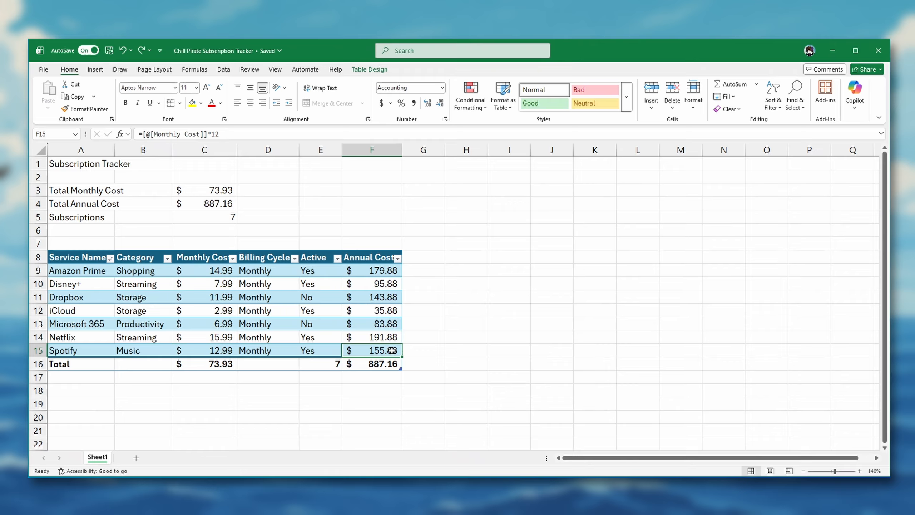
key("Tab")
type("Para")
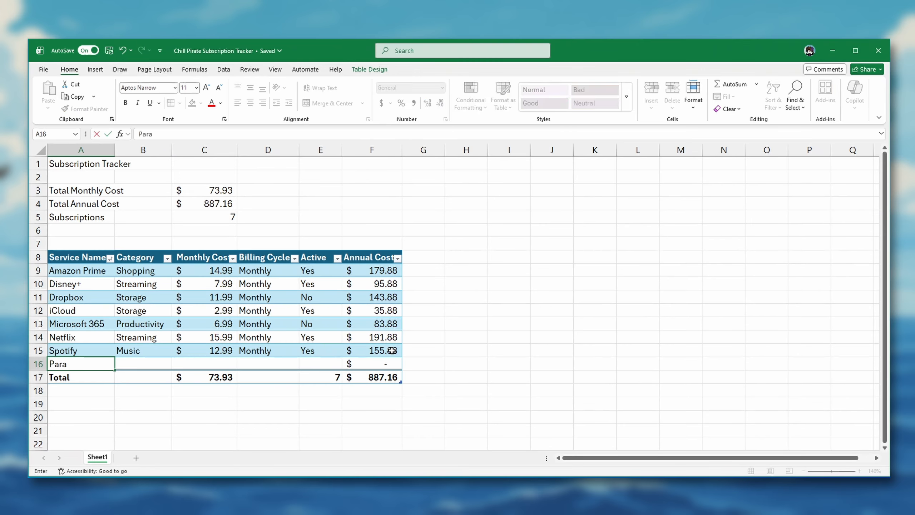
type("mount+")
key("Tab")
type("Streaming")
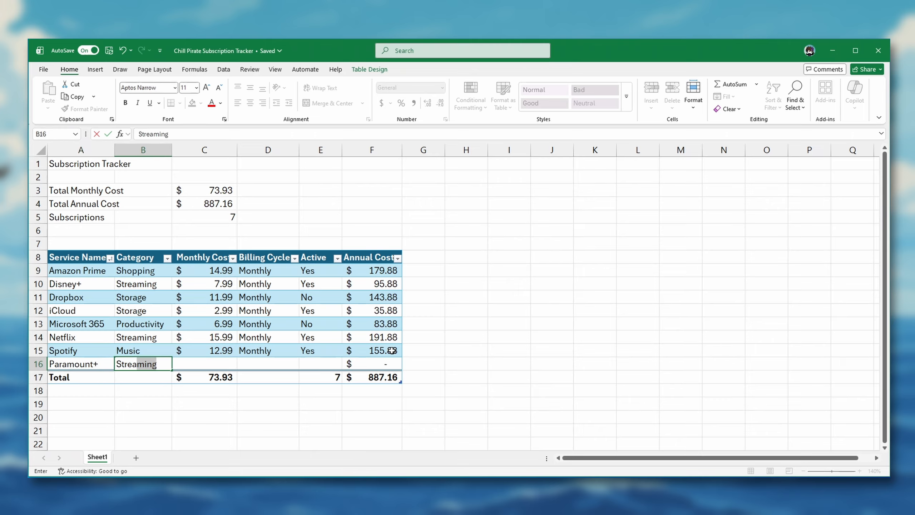
key("Tab")
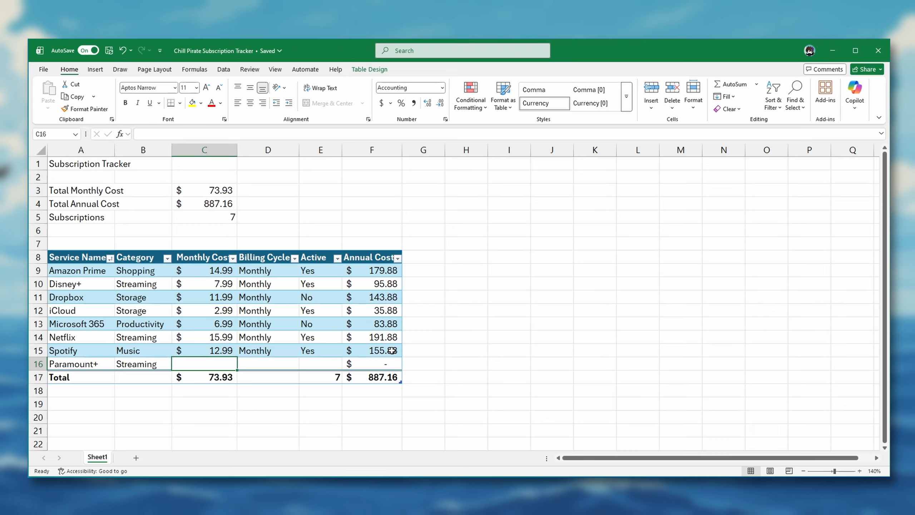
Step: Complete the Paramount+ row with monthly cost 16.99, billing cycle Monthly and active status Yes
type("16")
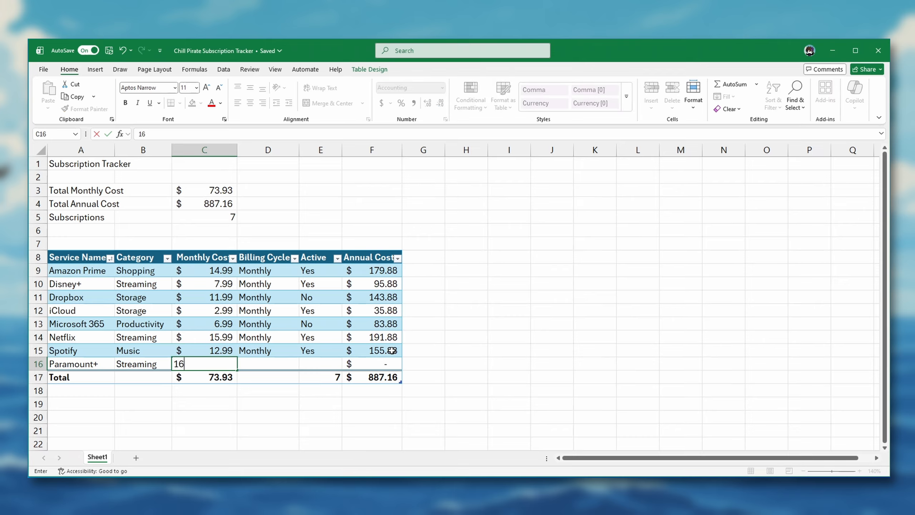
type(".99")
key("Tab")
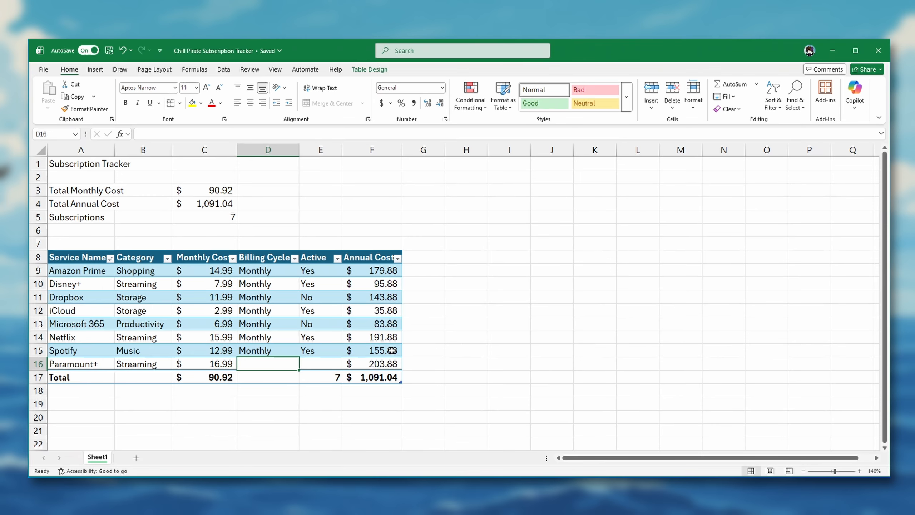
type("Monthly")
key("Tab")
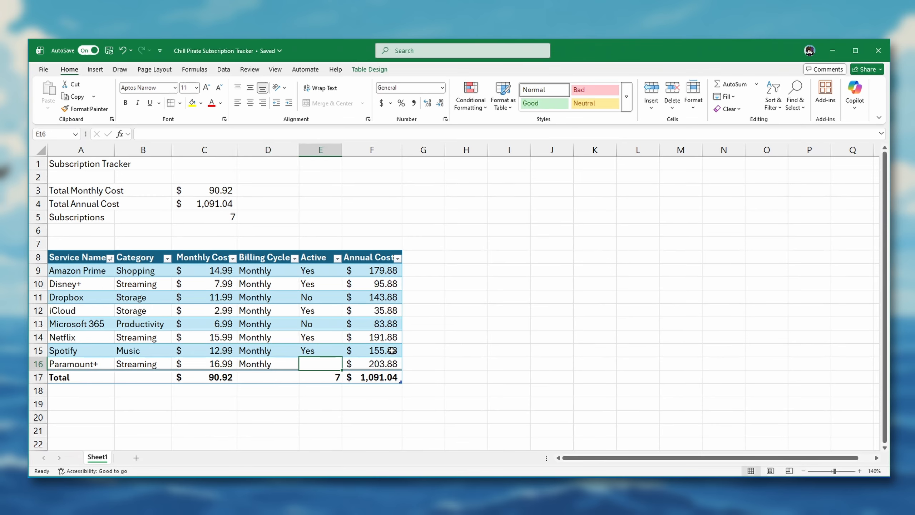
type("Yes")
key("Tab")
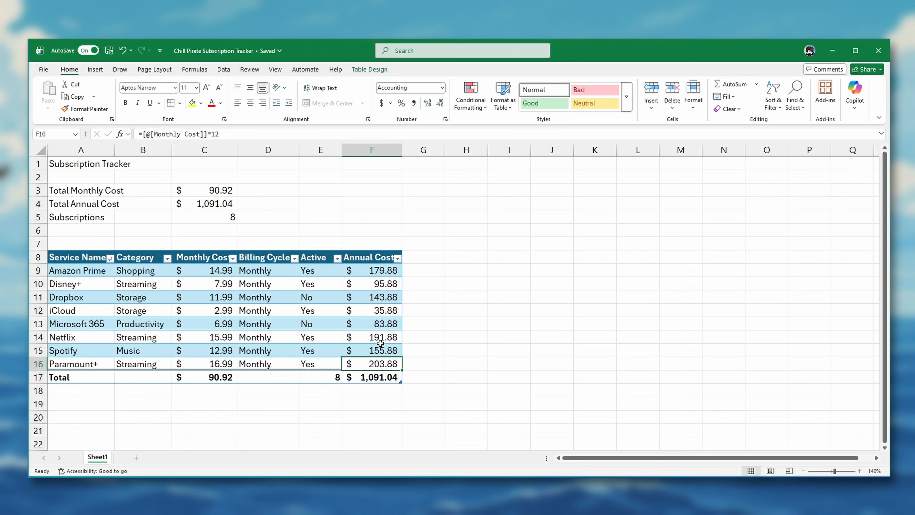
Step: Set Spotify's monthly cost in the subscription table to 14.99
left_click(219, 353)
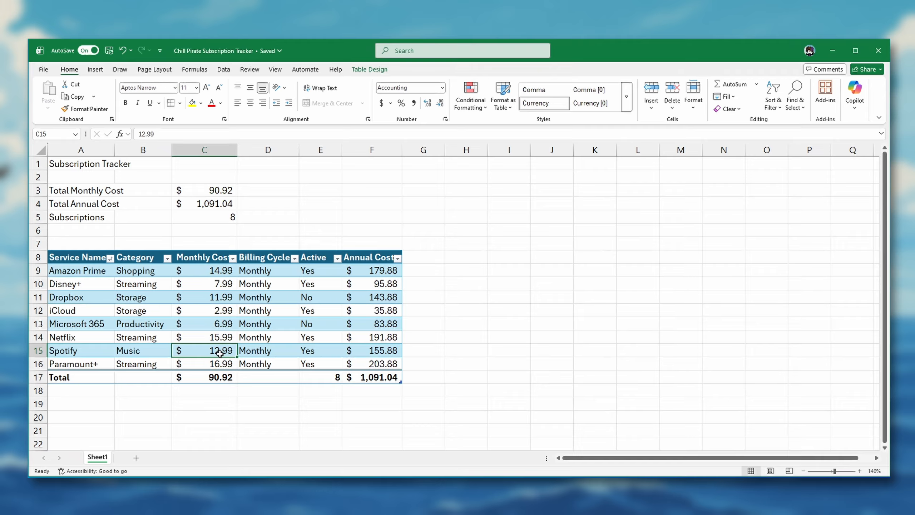
type("14.99")
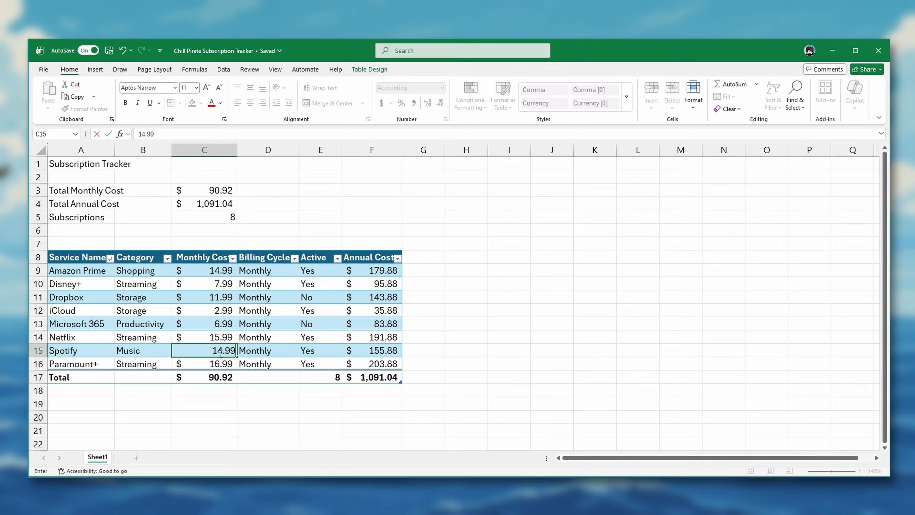
key("Return")
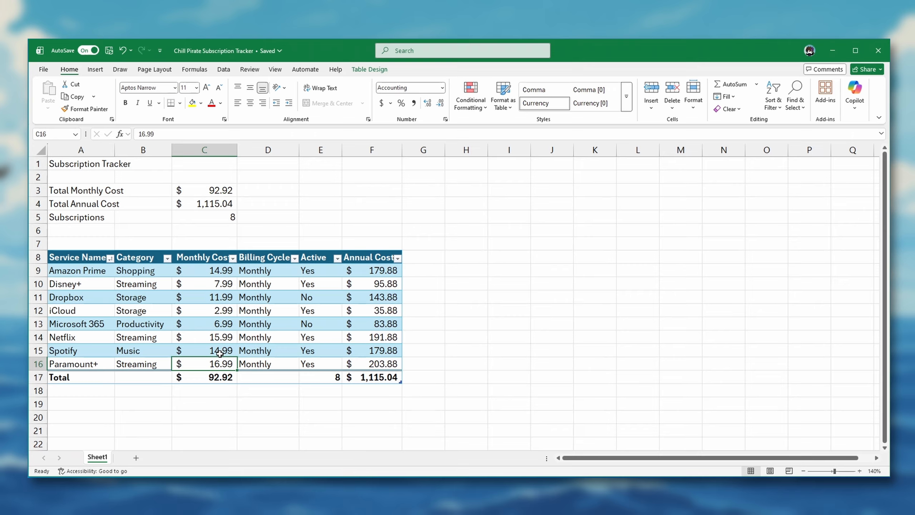
left_click(201, 351)
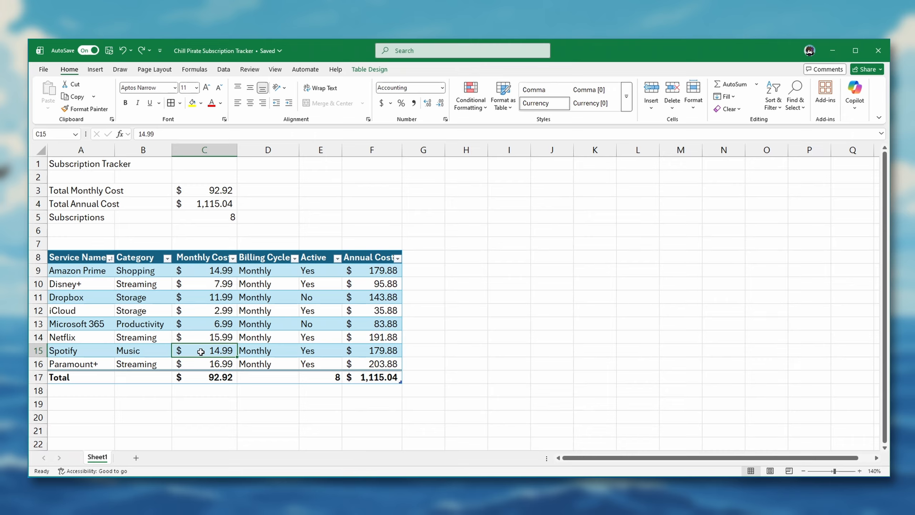
Step: Move the three summary labels from A3:A5 to B3:B5 and right-align them beside their values
left_click_drag(87, 190, 86, 214)
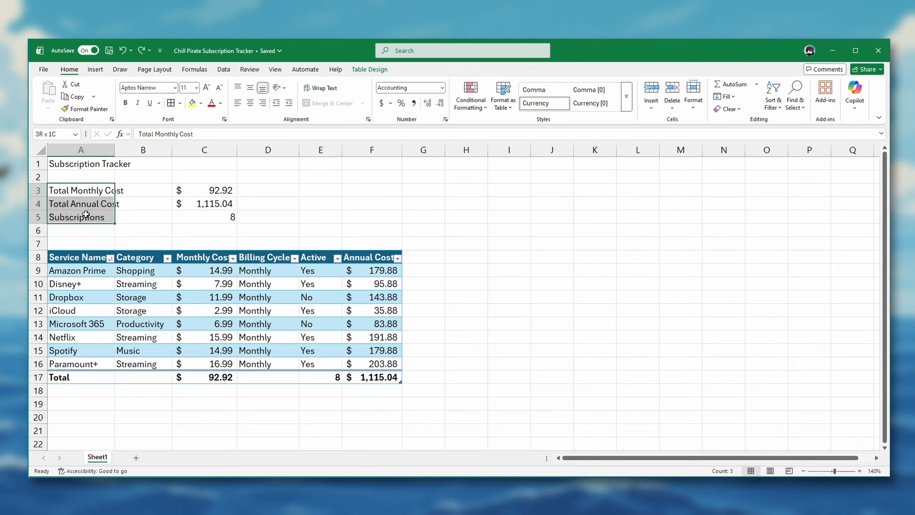
key("ctrl+c")
left_click(140, 191)
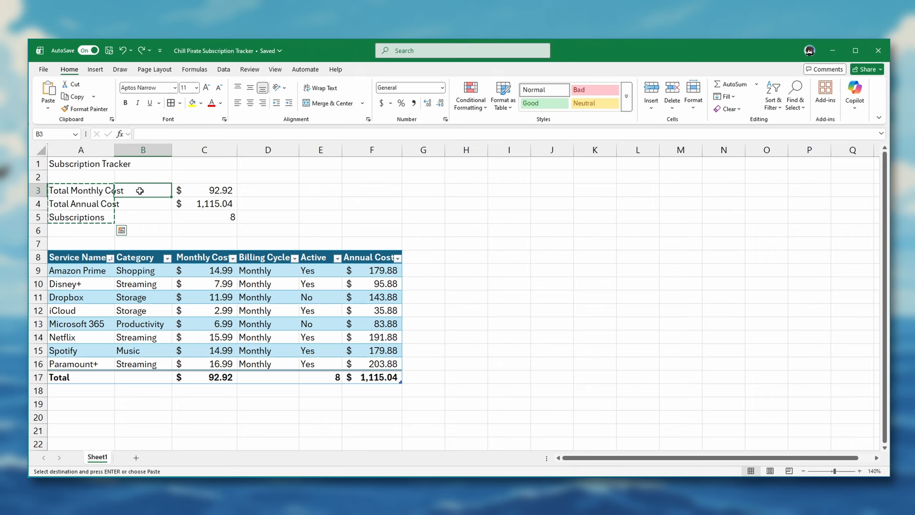
key("ctrl+v")
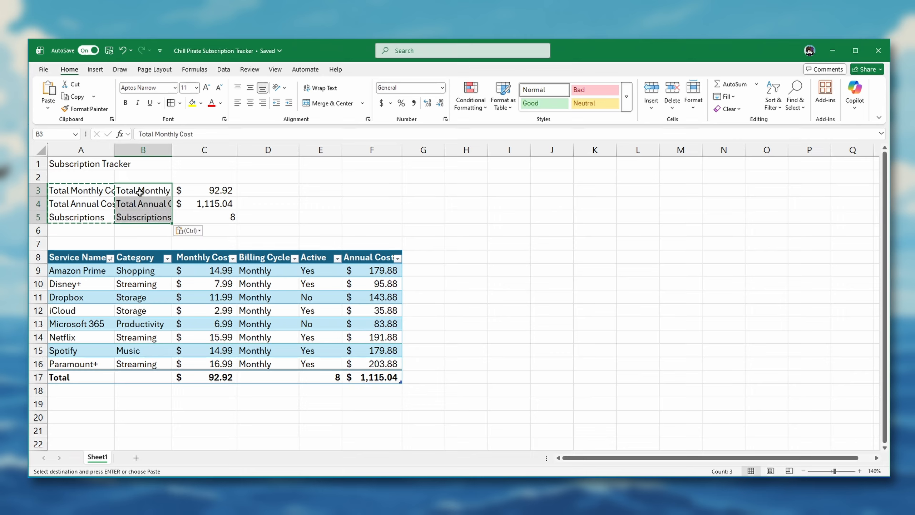
left_click_drag(84, 191, 82, 217)
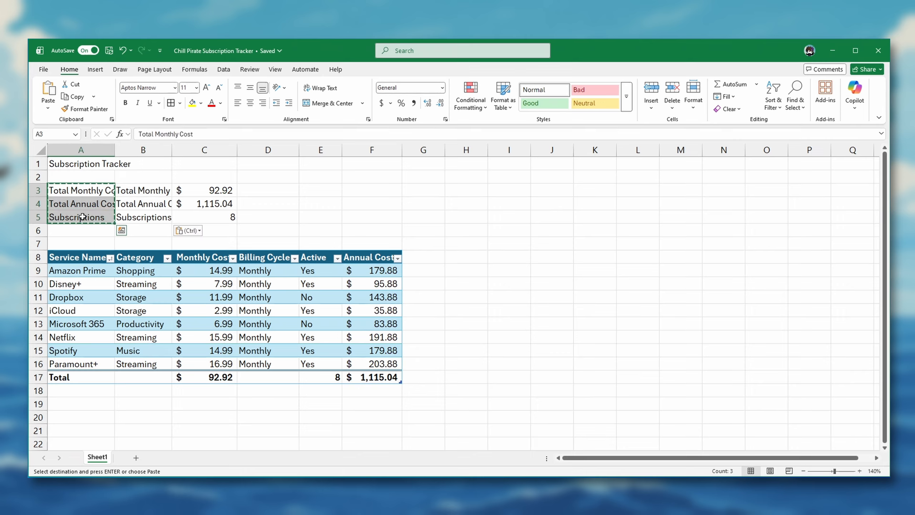
key("Delete")
left_click_drag(157, 190, 146, 220)
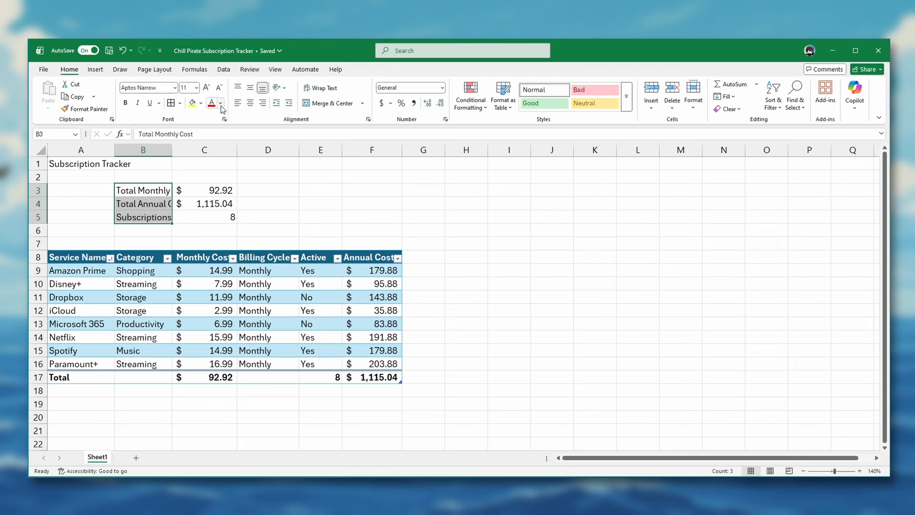
left_click(263, 103)
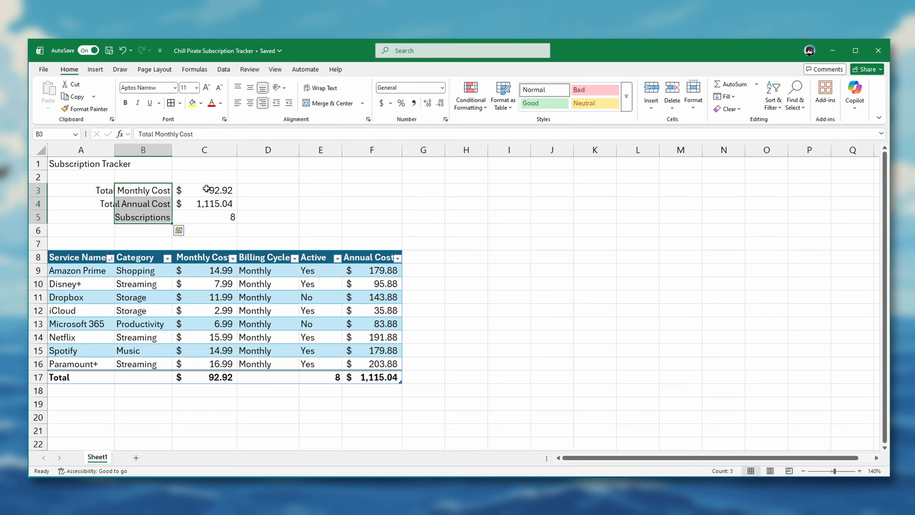
Step: Add all borders to the summary values in C3:C5 and make the labels in B3:B5 bold
left_click_drag(207, 188, 204, 212)
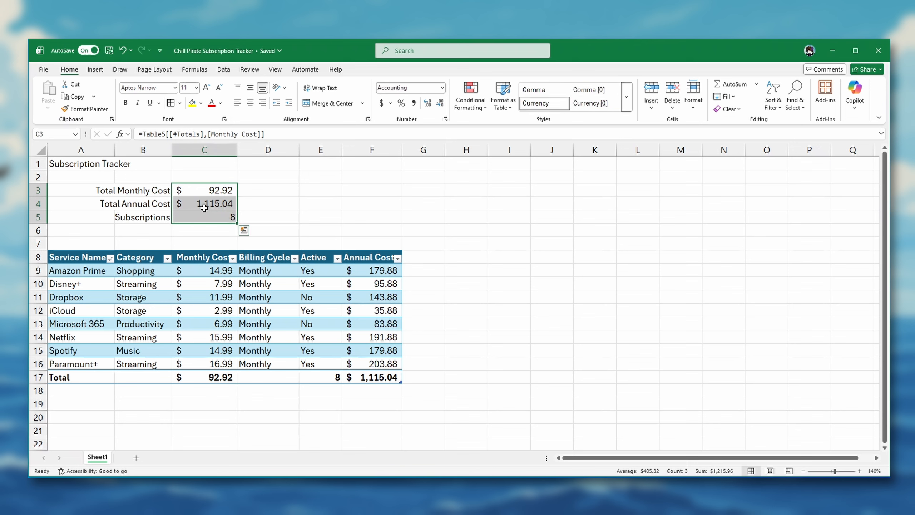
left_click(170, 105)
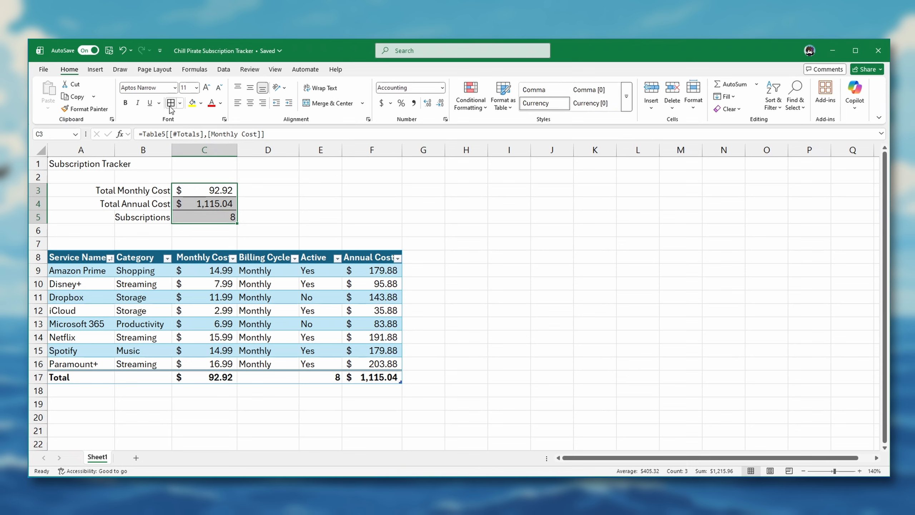
left_click_drag(147, 190, 145, 215)
left_click(126, 102)
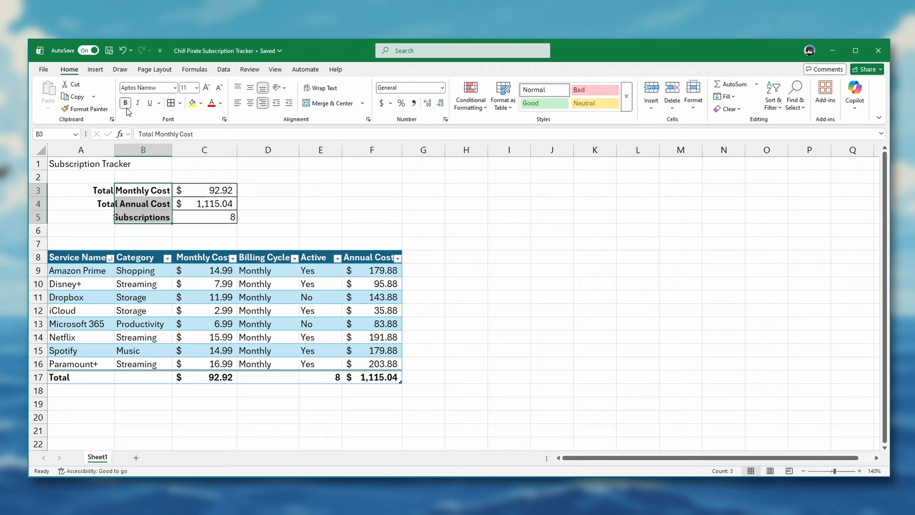
Step: Format the Subscription Tracker title in A1 as bold with font size 14
left_click(90, 162)
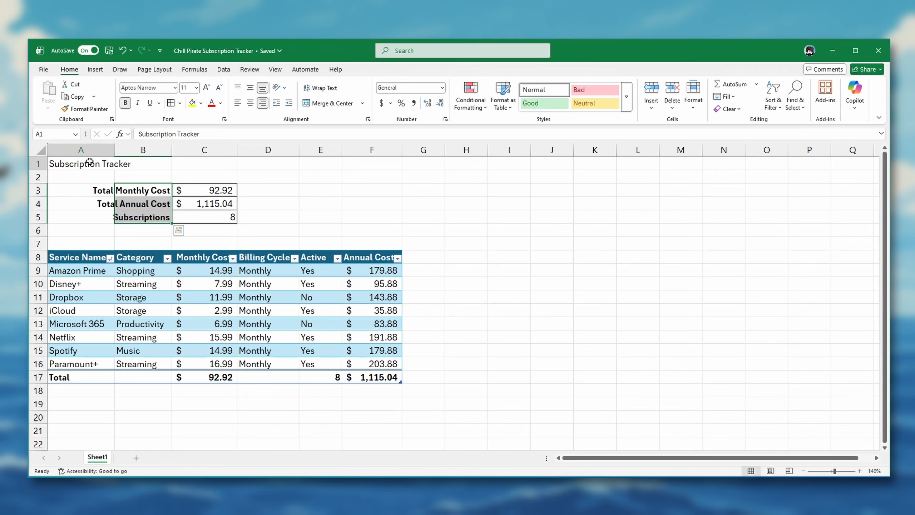
left_click(126, 103)
left_click(198, 91)
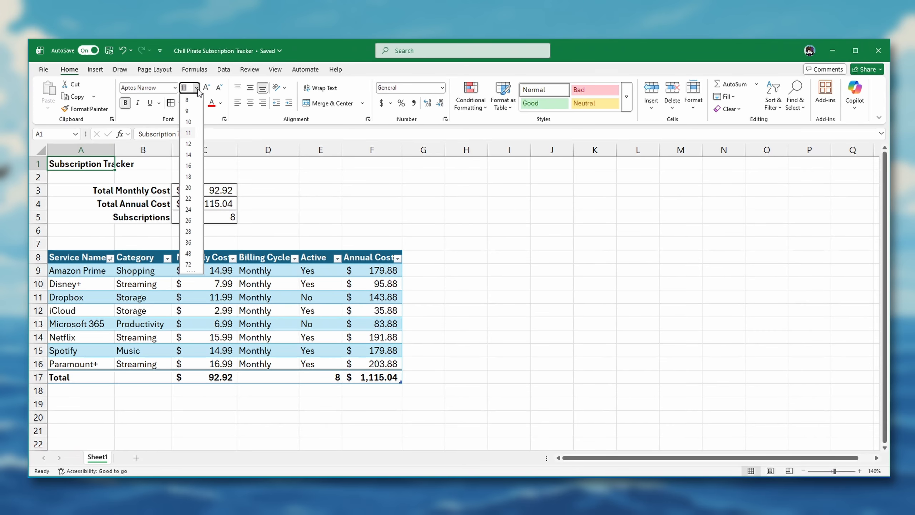
left_click(189, 155)
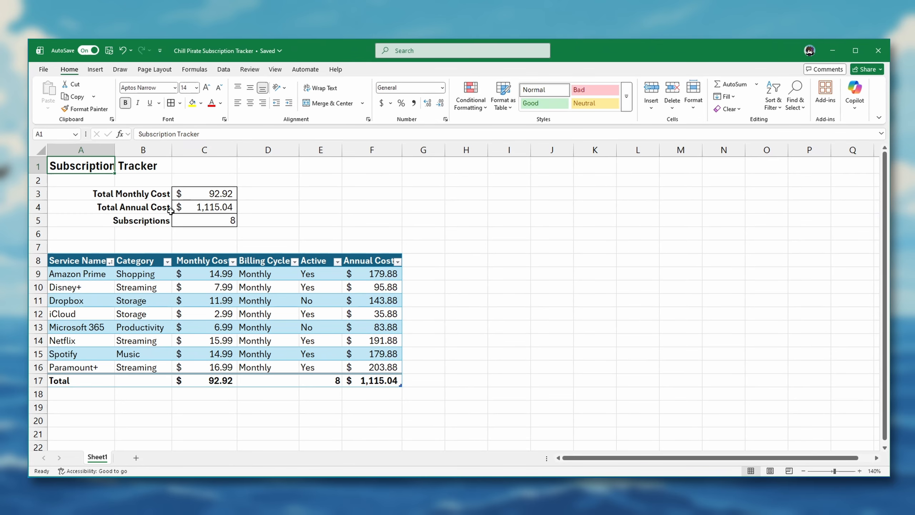
left_click(170, 168)
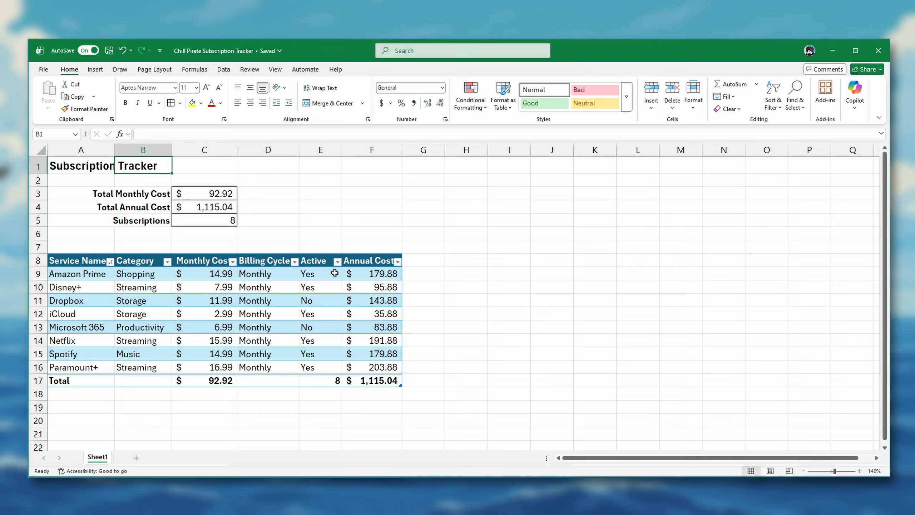
Step: Filter the Active column to exclude No, keeping only the Yes subscriptions
left_click(337, 261)
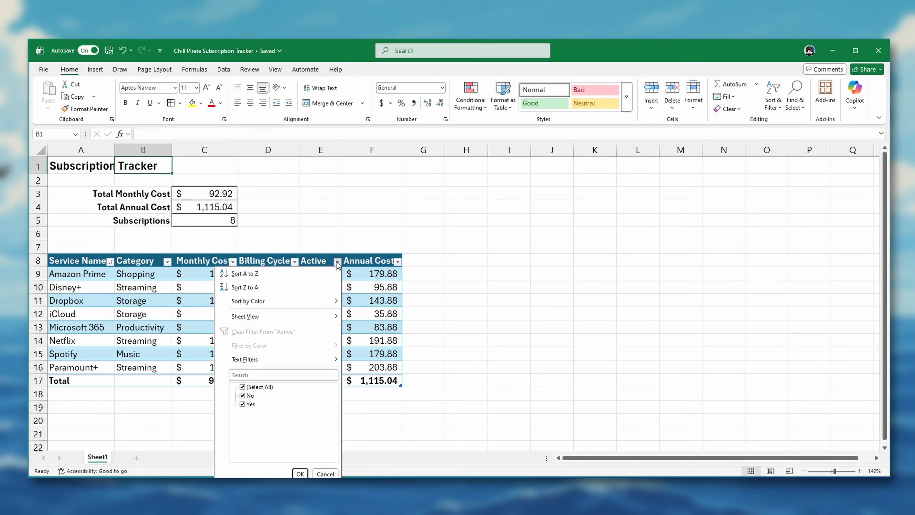
left_click(242, 395)
left_click(301, 473)
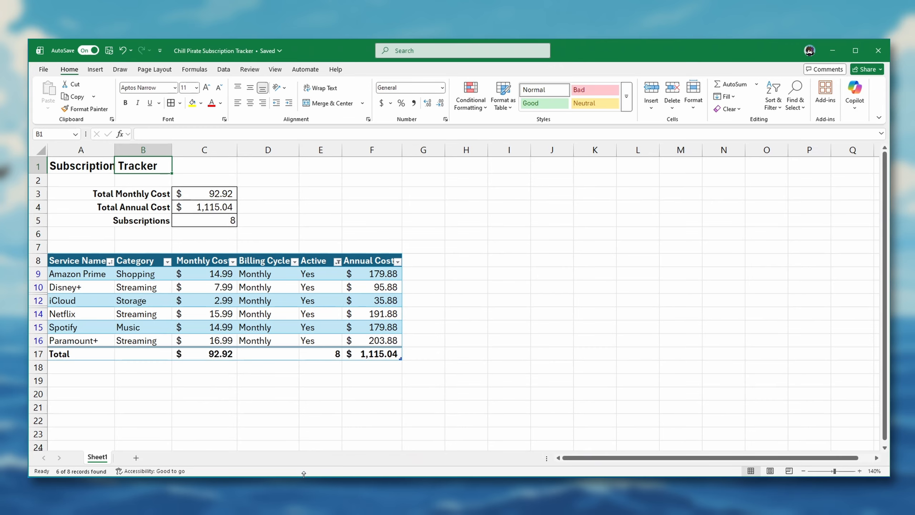